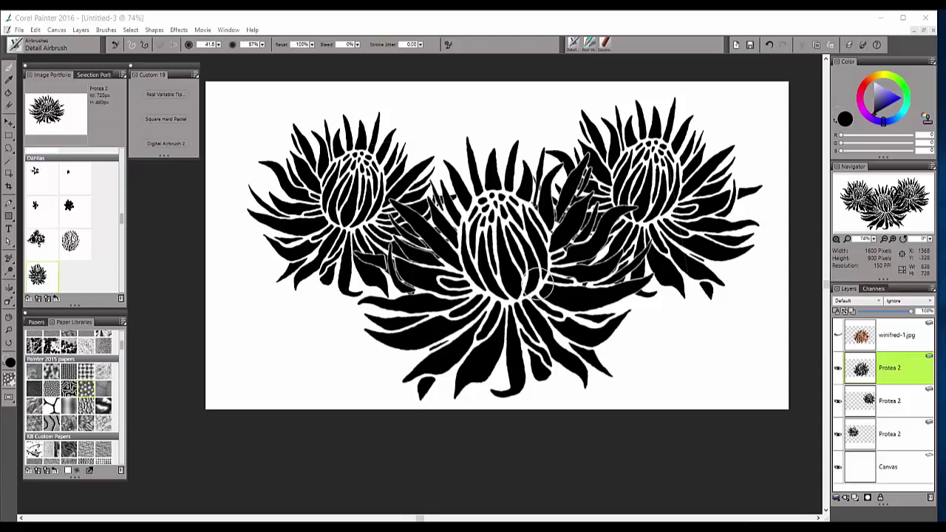
Start a new image with the Painter Default canvas preset, then cancel it
{"action": "left_click", "coordinate": [21, 31]}
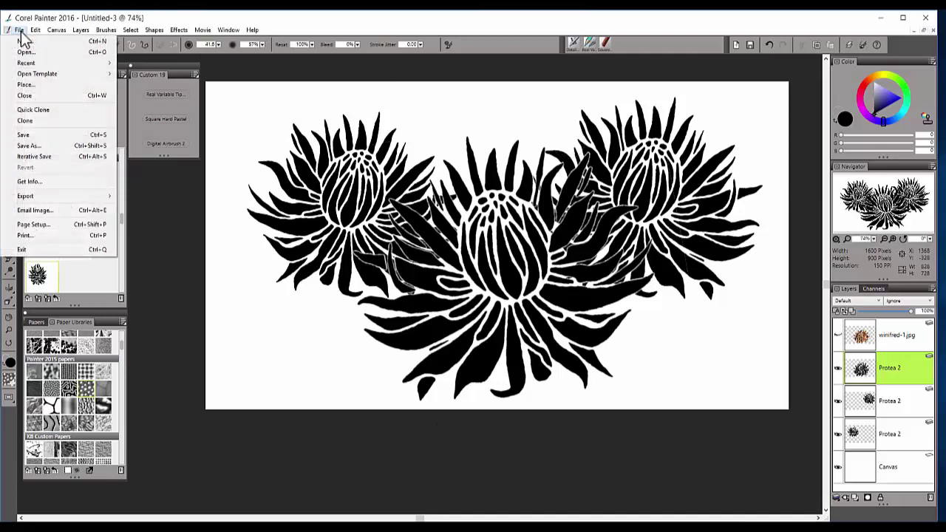
{"action": "left_click", "coordinate": [31, 49]}
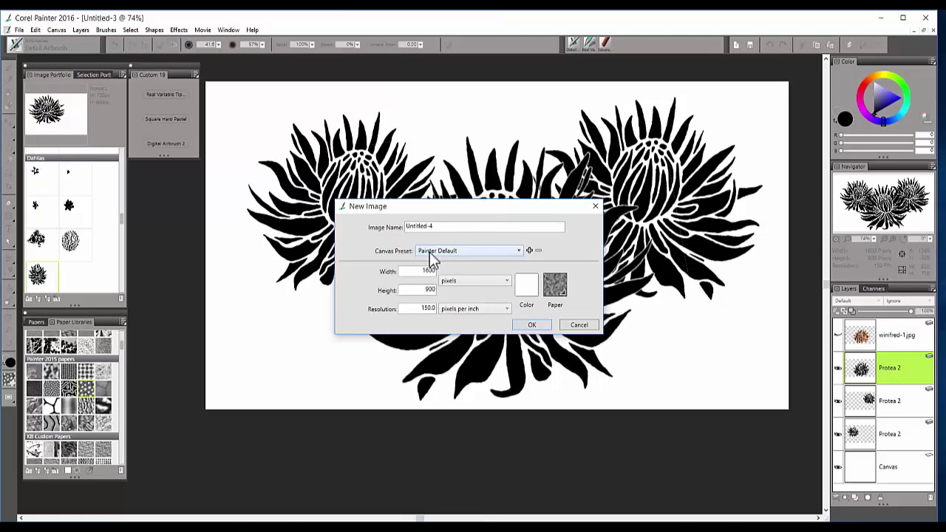
{"action": "left_click", "coordinate": [520, 252]}
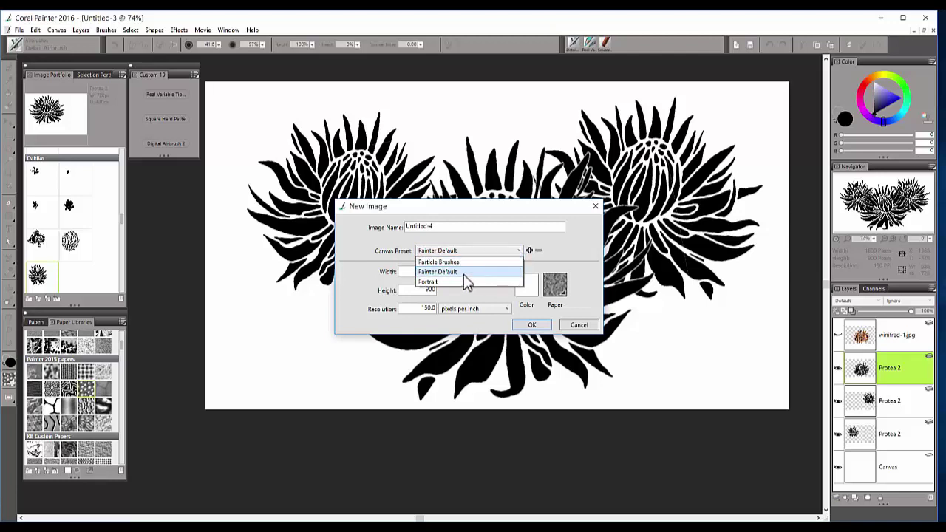
{"action": "left_click", "coordinate": [463, 272]}
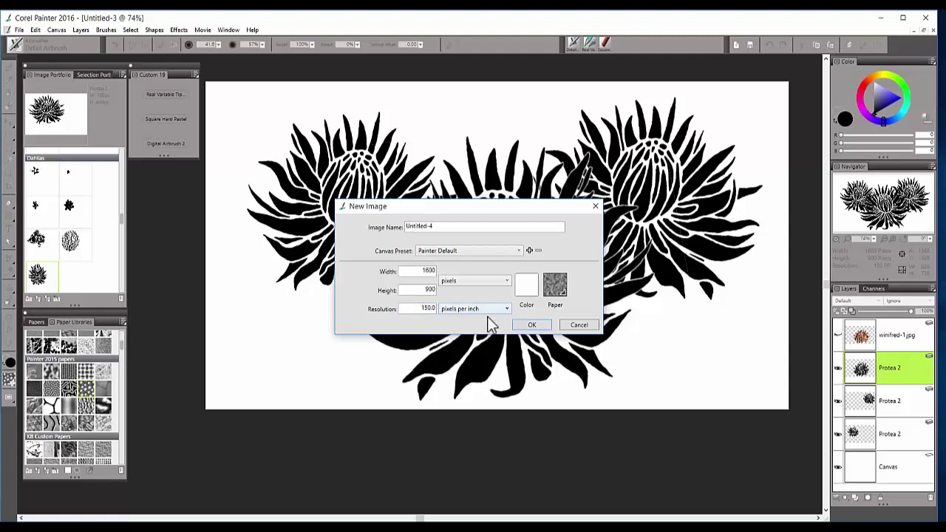
{"action": "left_click", "coordinate": [581, 329]}
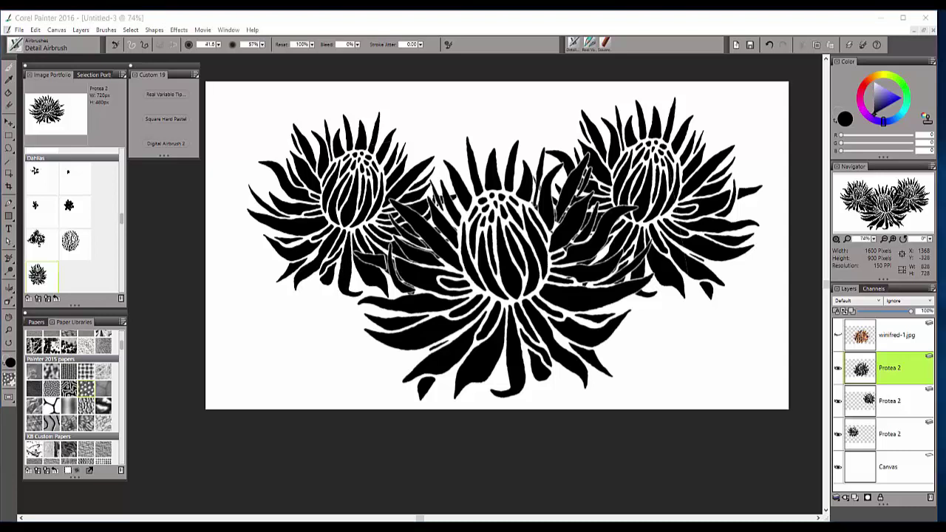
Hide the right and left proteas, keeping the front Protea 2 layer selected
{"action": "left_click", "coordinate": [838, 402]}
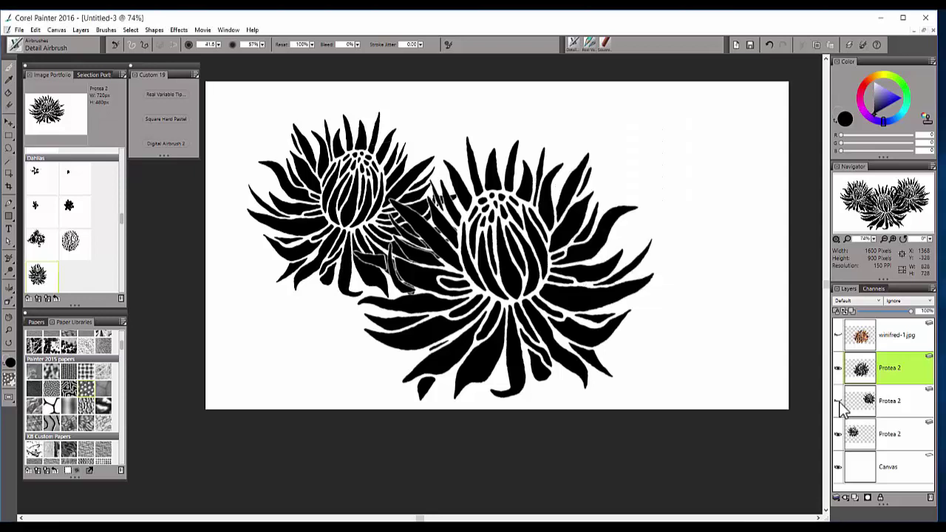
{"action": "left_click", "coordinate": [838, 435]}
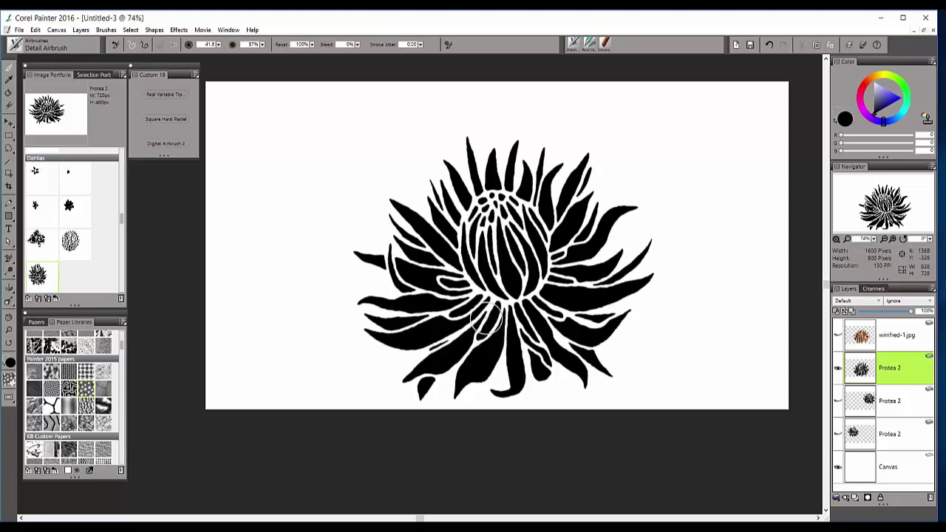
{"action": "left_click", "coordinate": [893, 340]}
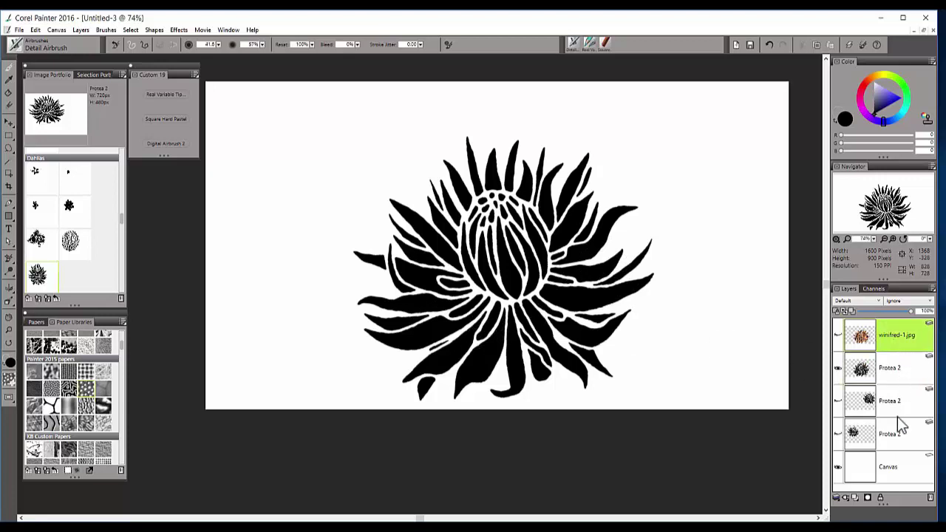
{"action": "left_click", "coordinate": [903, 371]}
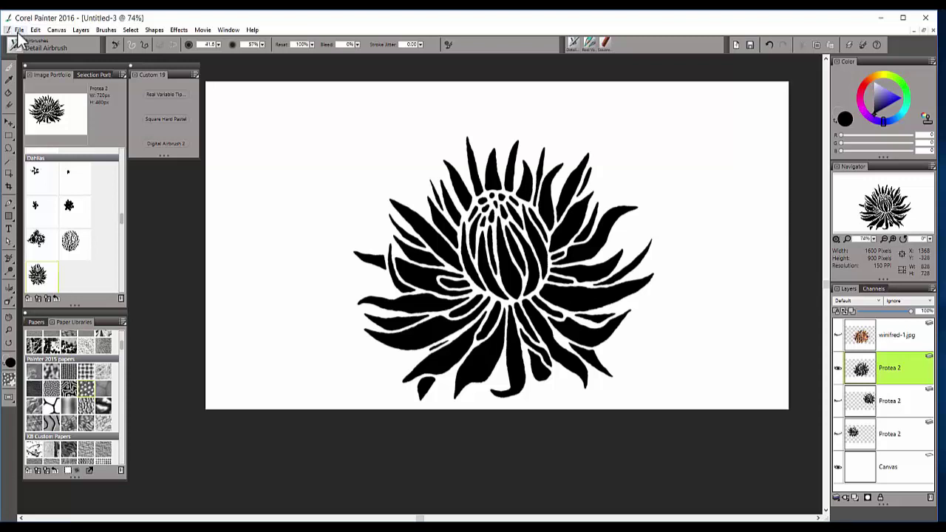
Place winifred-1.jpg, converted to the document colour profile, at 22.2% scale
{"action": "left_click", "coordinate": [20, 31]}
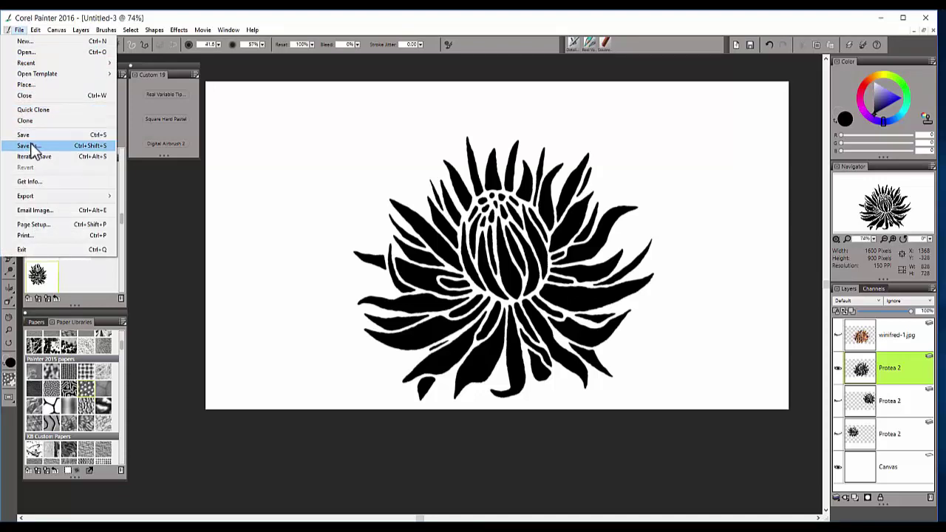
{"action": "left_click", "coordinate": [37, 84]}
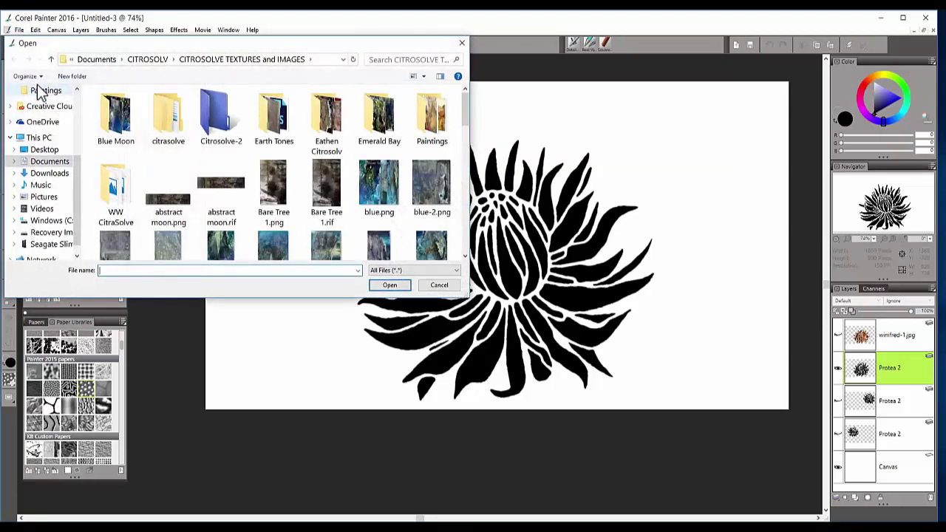
{"action": "left_click_drag", "start_coordinate": [466, 109], "coordinate": [461, 255]}
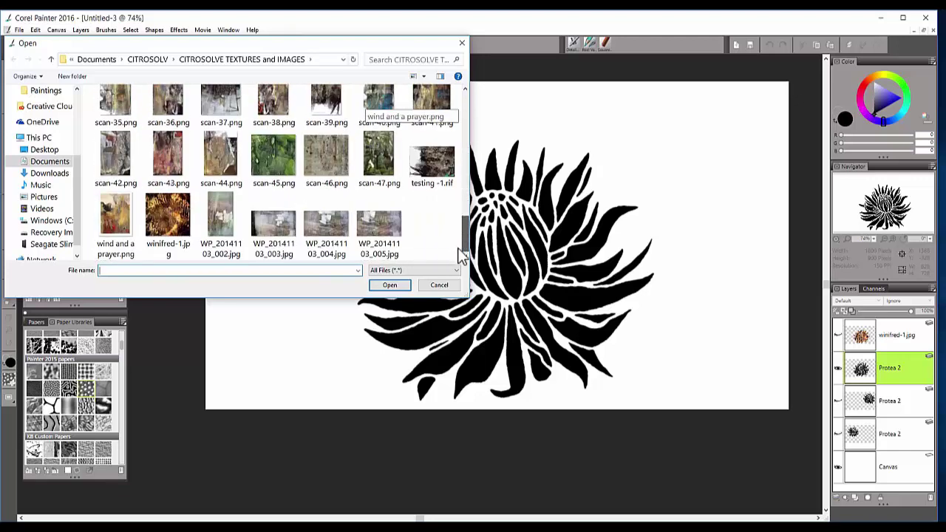
{"action": "left_click", "coordinate": [169, 218]}
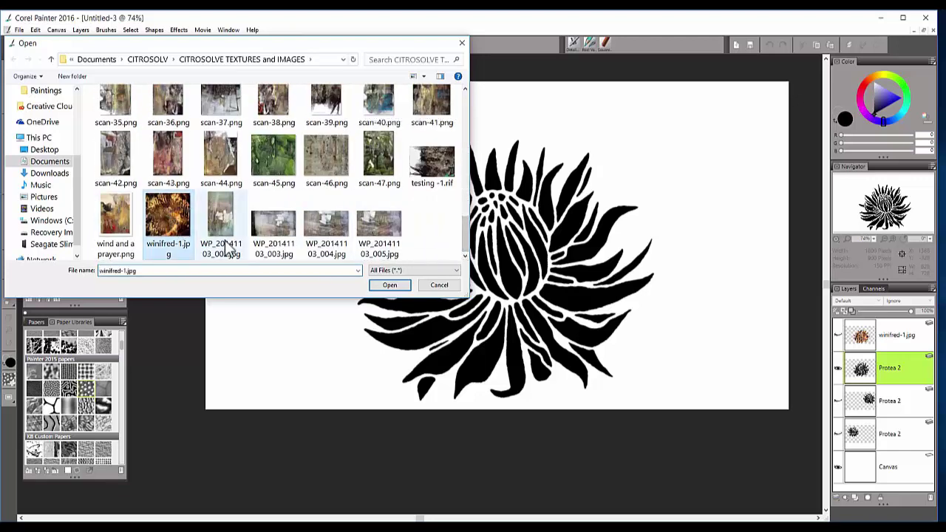
{"action": "left_click", "coordinate": [392, 286]}
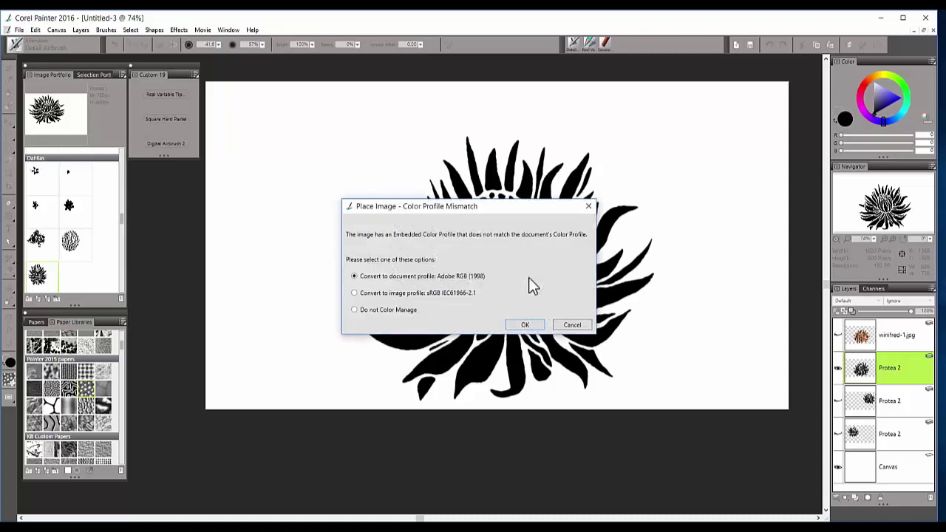
{"action": "left_click", "coordinate": [526, 325]}
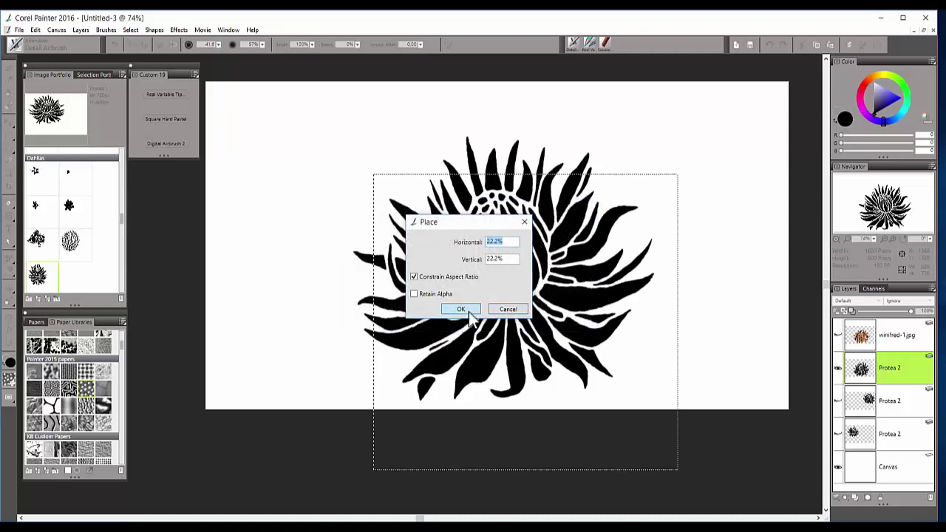
{"action": "left_click", "coordinate": [462, 310]}
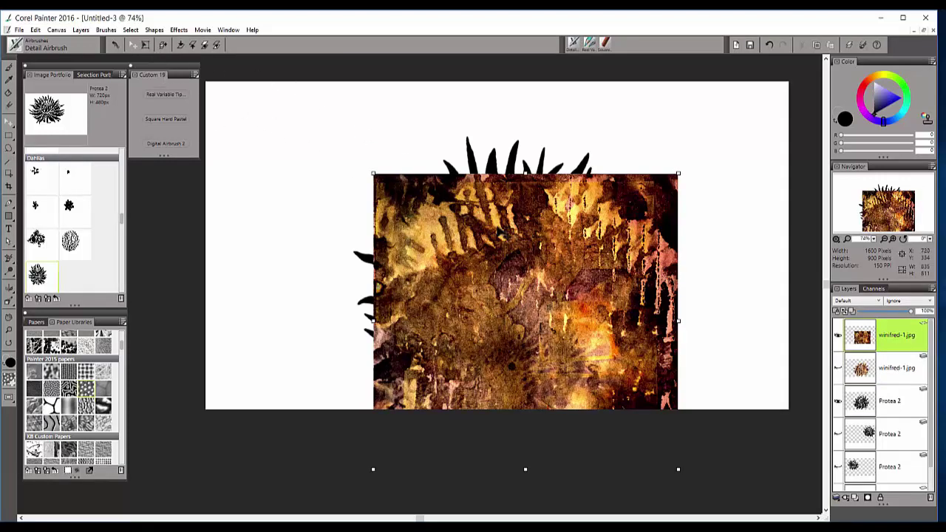
Move the winifred texture up-left over the flower, nudge it right, and widen its left edge
{"action": "left_click_drag", "start_coordinate": [534, 260], "coordinate": [509, 195]}
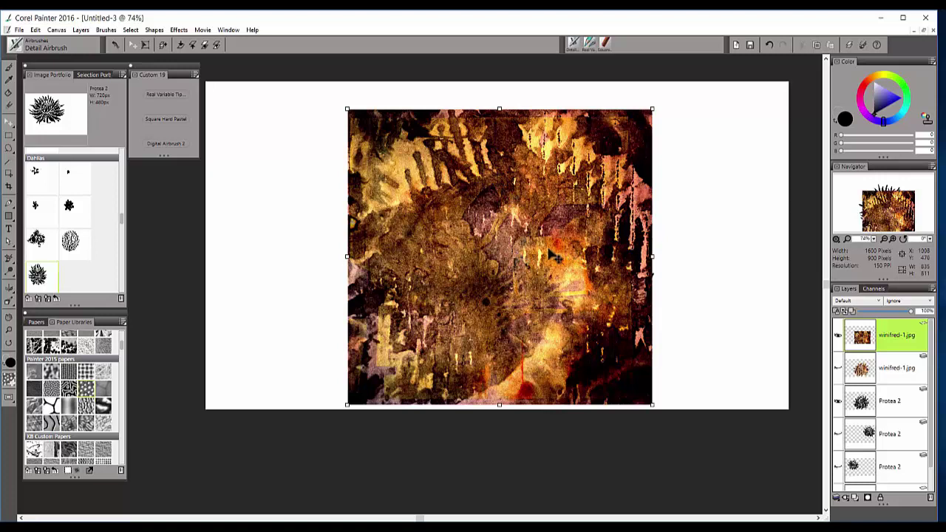
{"action": "left_click_drag", "start_coordinate": [553, 255], "coordinate": [557, 255]}
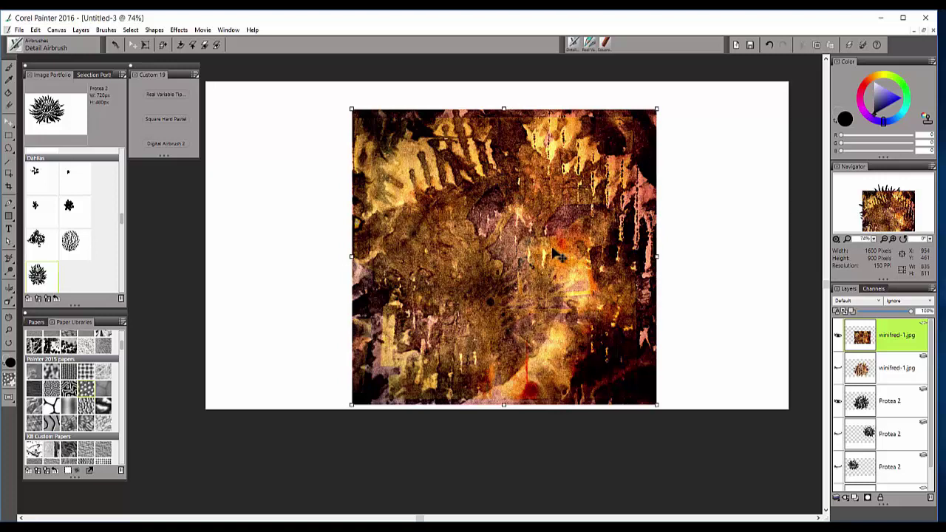
{"action": "left_click_drag", "start_coordinate": [348, 257], "coordinate": [344, 257]}
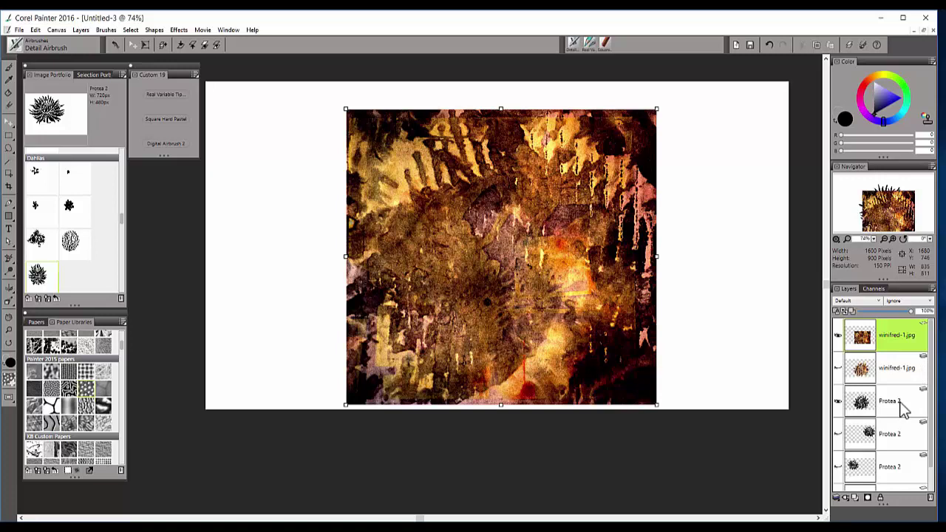
Convert the texture to a default layer, move it down one, and delete the duplicate winifred-1.jpg layer
{"action": "right_click", "coordinate": [898, 332]}
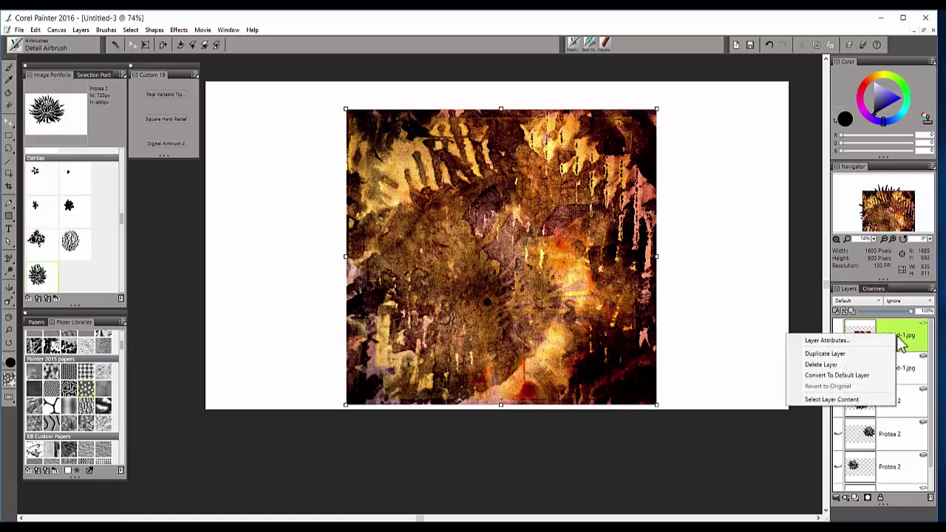
{"action": "left_click", "coordinate": [861, 374]}
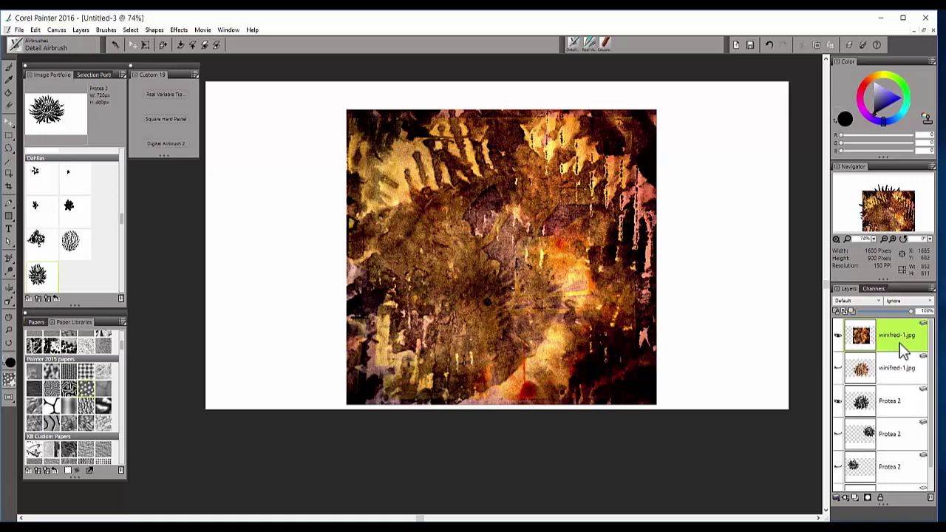
{"action": "mouse_move", "coordinate": [904, 348]}
{"action": "left_mouse_down"}
{"action": "mouse_move", "coordinate": [899, 386]}
{"action": "mouse_move", "coordinate": [903, 366]}
{"action": "left_mouse_up"}
{"action": "left_click", "coordinate": [906, 339]}
{"action": "left_click", "coordinate": [931, 497]}
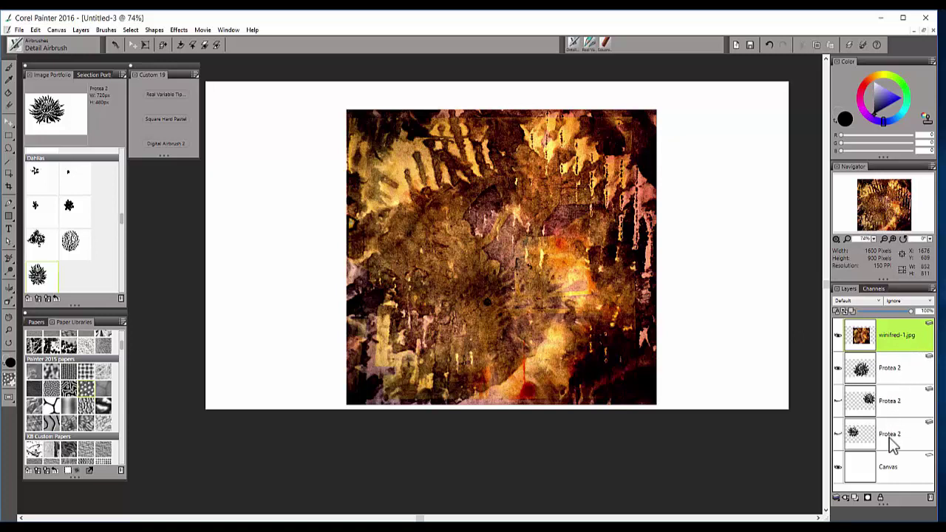
Add a layer mask to the winifred-1.jpg layer and target the mask
{"action": "left_click", "coordinate": [869, 499]}
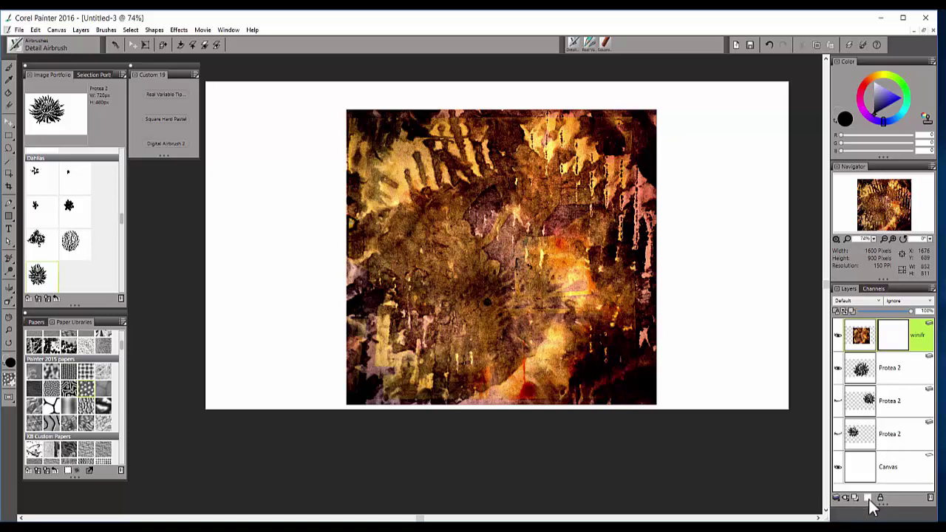
{"action": "left_click", "coordinate": [901, 346]}
Fill the mask with Current Color black at 100% opacity using Ctrl+F
{"action": "key", "text": "ctrl+f"}
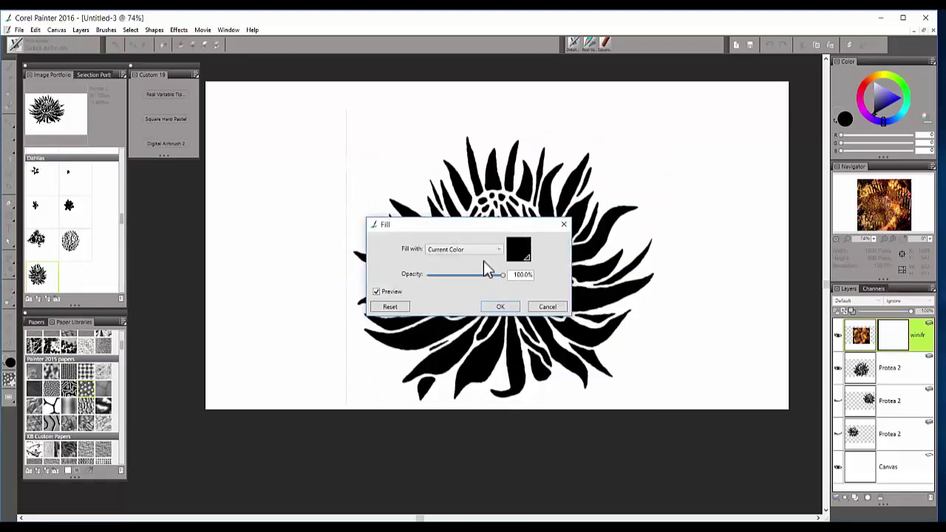
{"action": "left_click", "coordinate": [501, 307]}
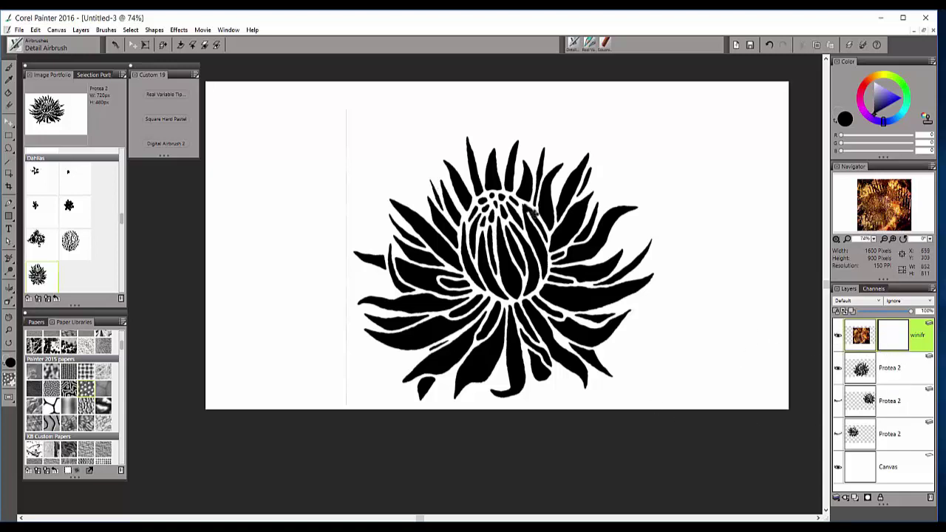
Use Select Layer Content on the front Protea 2 layer to select the flower shape
{"action": "left_click", "coordinate": [894, 377]}
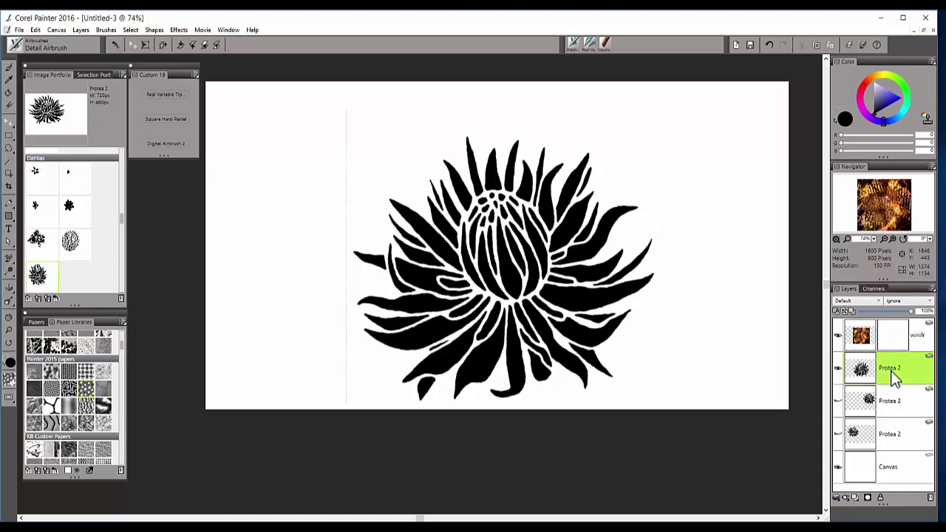
{"action": "right_click", "coordinate": [894, 379]}
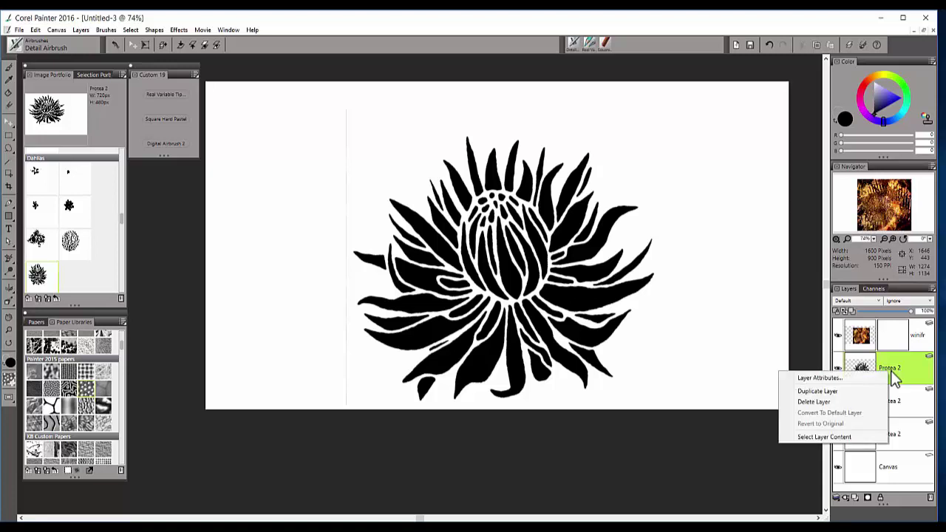
{"action": "left_click", "coordinate": [850, 437]}
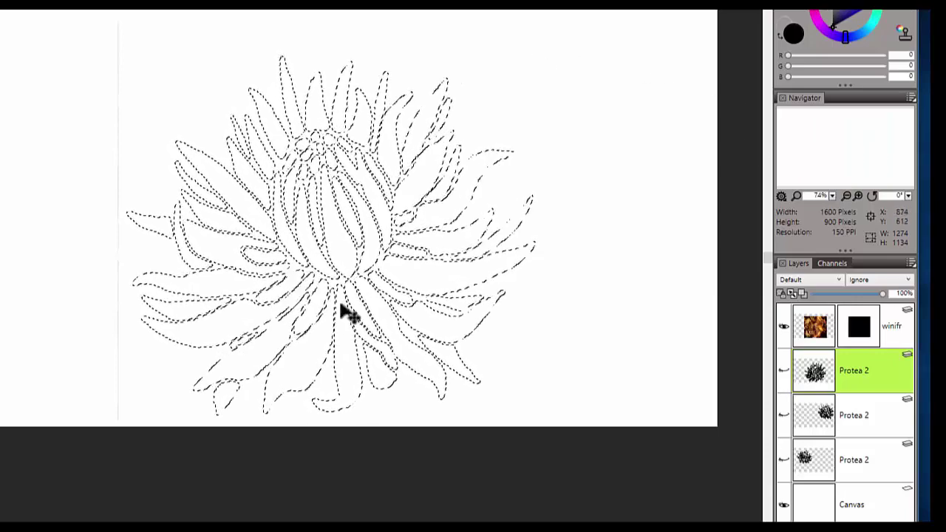
Target the winifred texture layer's mask thumbnail
{"action": "left_click", "coordinate": [863, 332]}
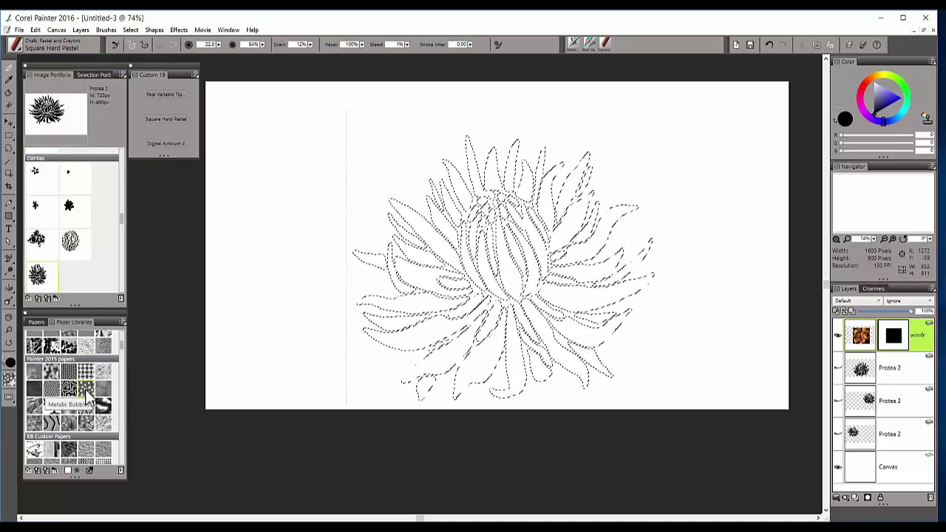
Choose the Metallic Bubble swatch from the Painter 2015 papers
{"action": "left_click", "coordinate": [86, 390]}
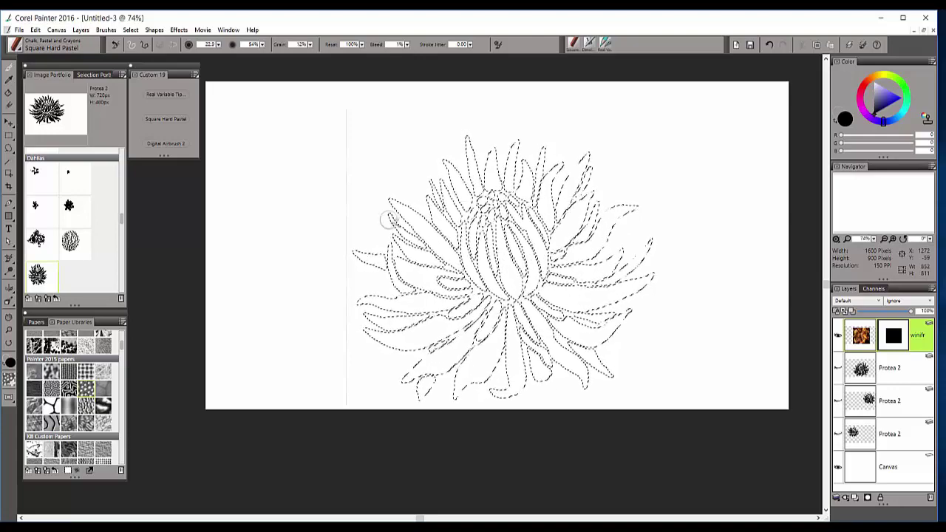
Set the painting colour to orange on the colour wheel
{"action": "left_click", "coordinate": [881, 93]}
{"action": "left_click_drag", "start_coordinate": [878, 89], "coordinate": [874, 82]}
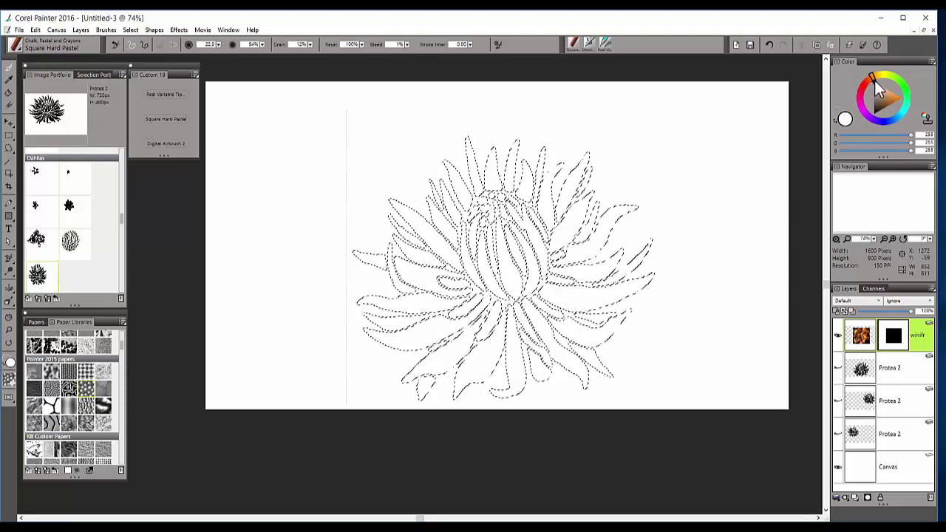
{"action": "left_click_drag", "start_coordinate": [875, 80], "coordinate": [872, 79]}
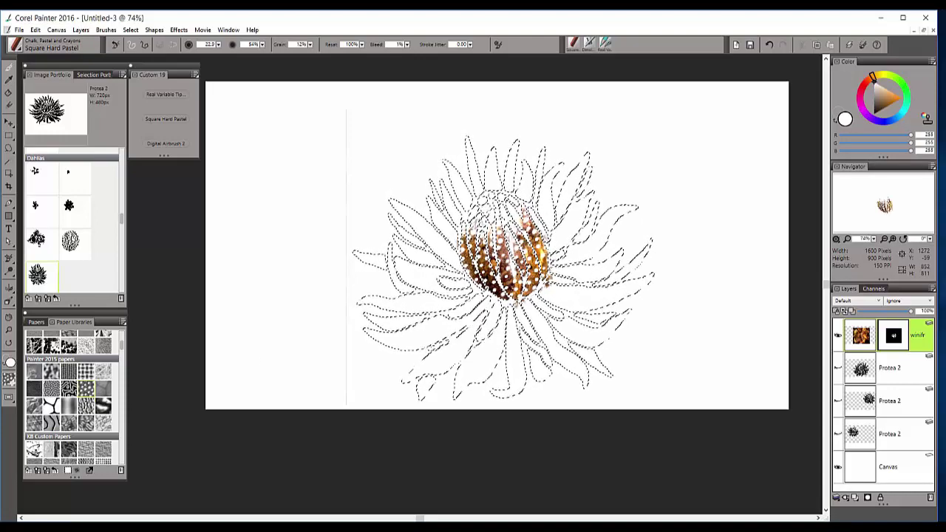
Fill the mask to reveal the winifred texture across the flower, then brush smaller Metallic Bubbles over its centre
{"action": "key", "text": "ctrl+f"}
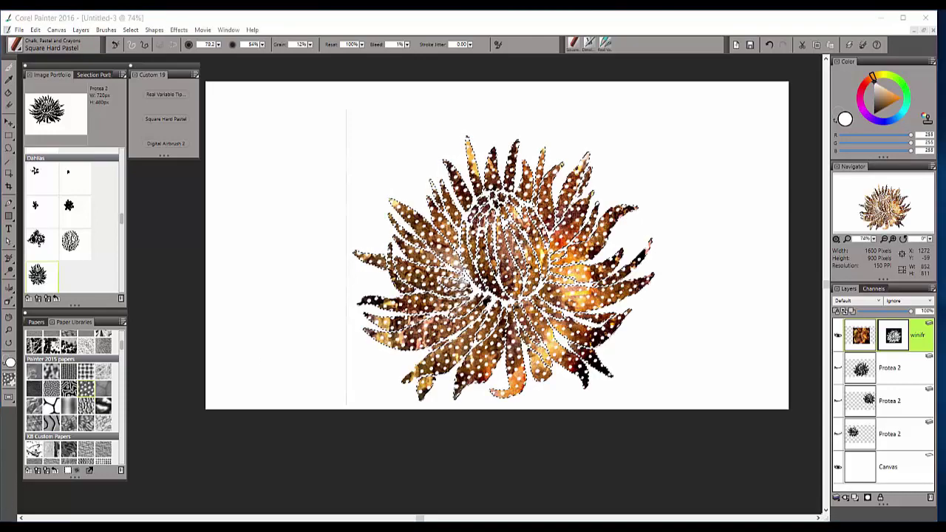
{"action": "left_click", "coordinate": [36, 322]}
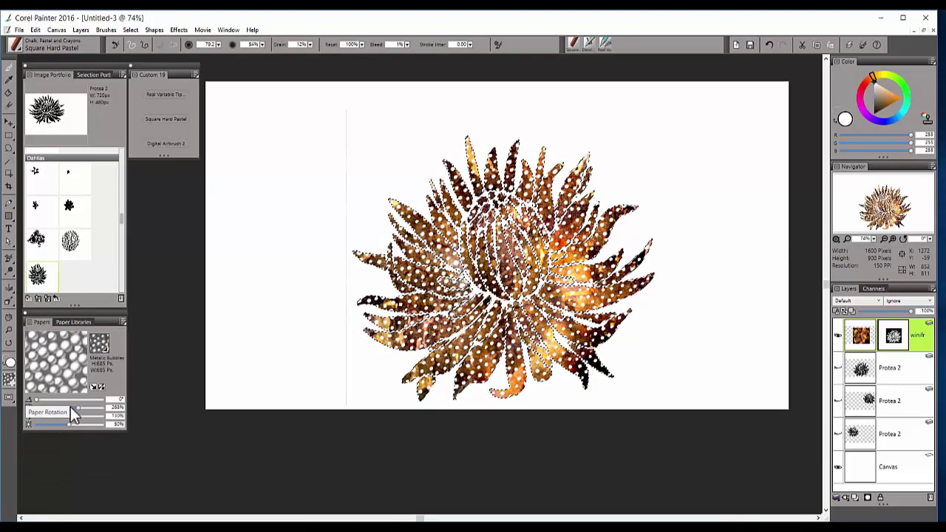
{"action": "left_click_drag", "start_coordinate": [79, 409], "coordinate": [54, 408]}
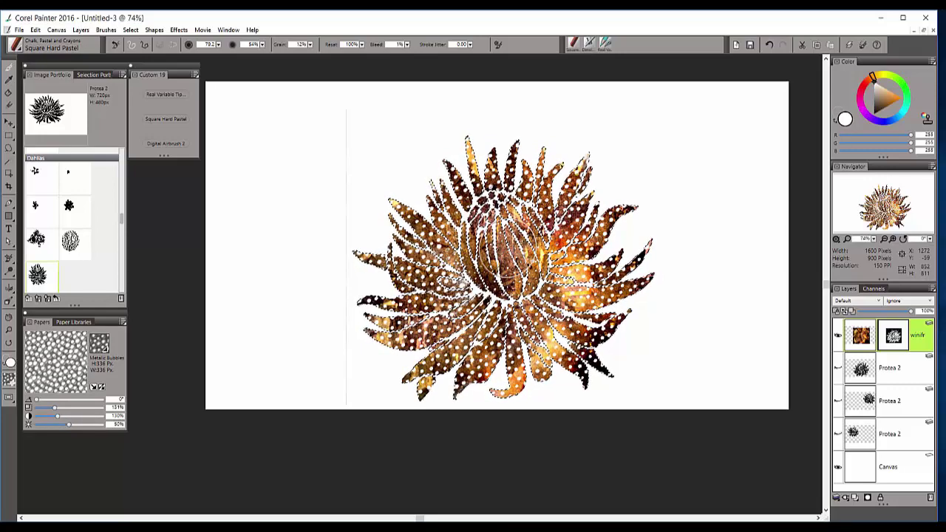
{"action": "left_click_drag", "start_coordinate": [650, 259], "coordinate": [362, 293]}
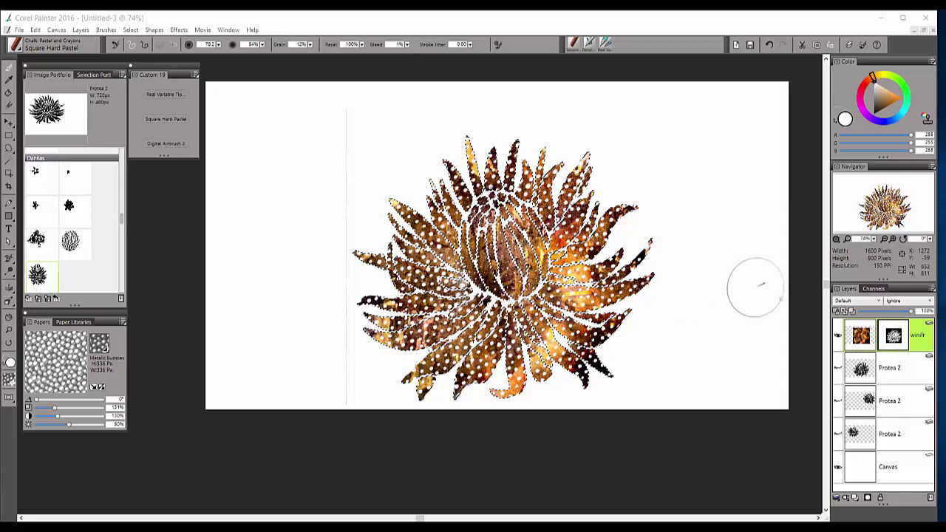
Apply the layer mask to winifred-1.jpg, then toggle the layer's visibility off and on to check it
{"action": "right_click", "coordinate": [899, 342]}
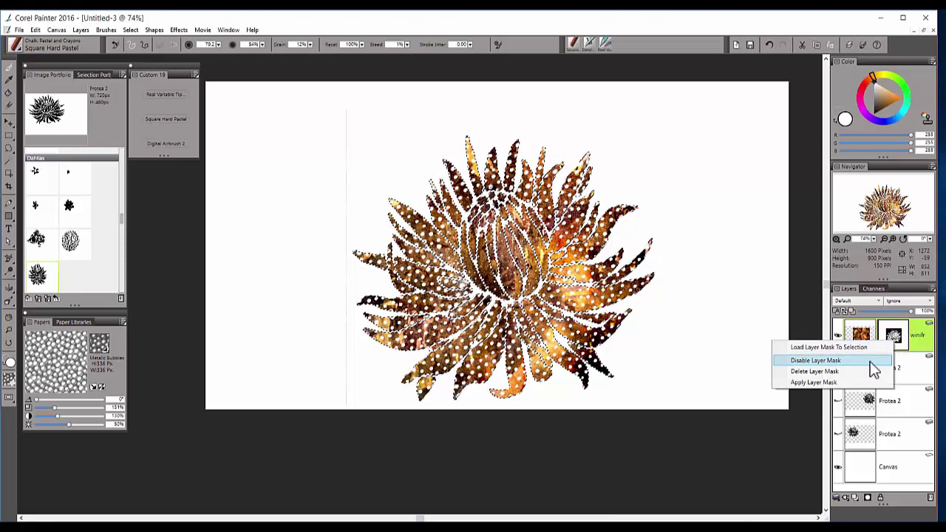
{"action": "left_click", "coordinate": [851, 385]}
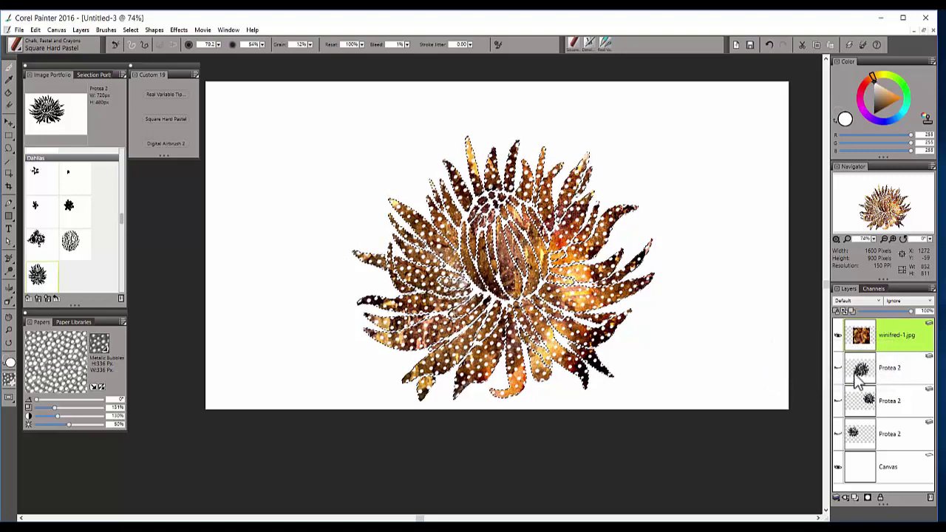
{"action": "left_click", "coordinate": [838, 336]}
{"action": "left_click", "coordinate": [838, 336]}
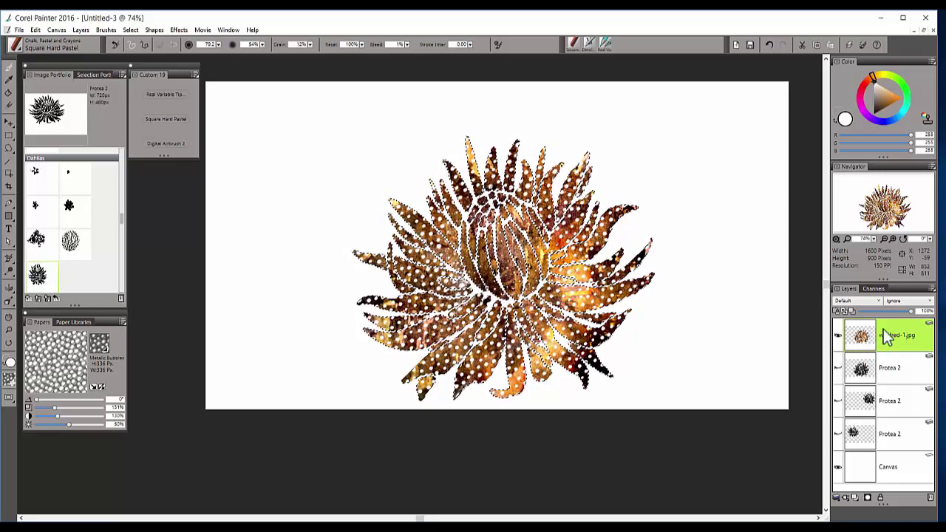
Add an empty Layer 1 on top of the winifred-1.jpg textured flower
{"action": "left_click", "coordinate": [856, 499]}
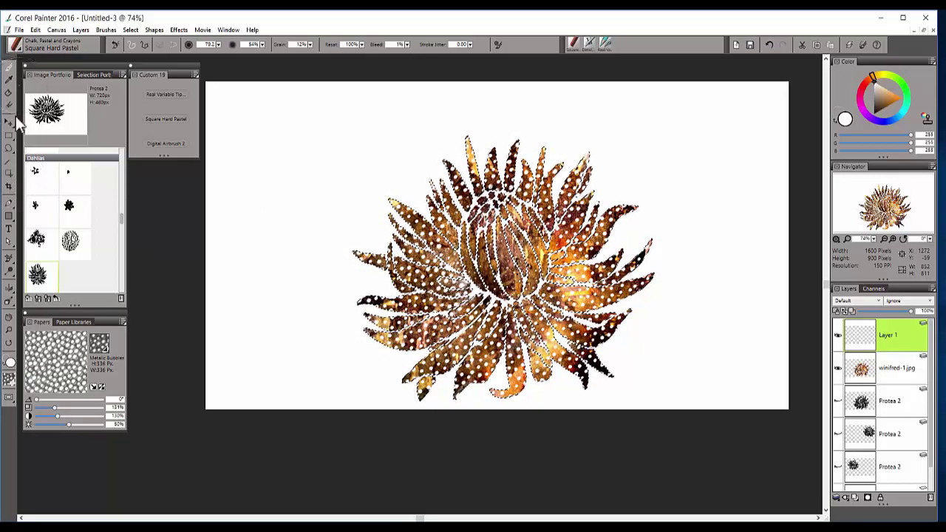
Stroke the flower selection outline in black with the Real Variable Tip Pen
{"action": "left_click", "coordinate": [9, 178]}
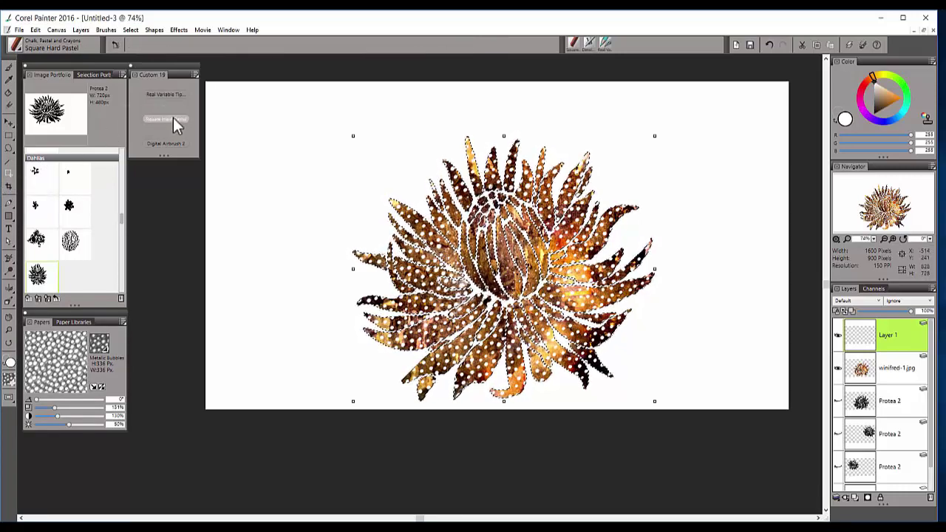
{"action": "left_click", "coordinate": [168, 95]}
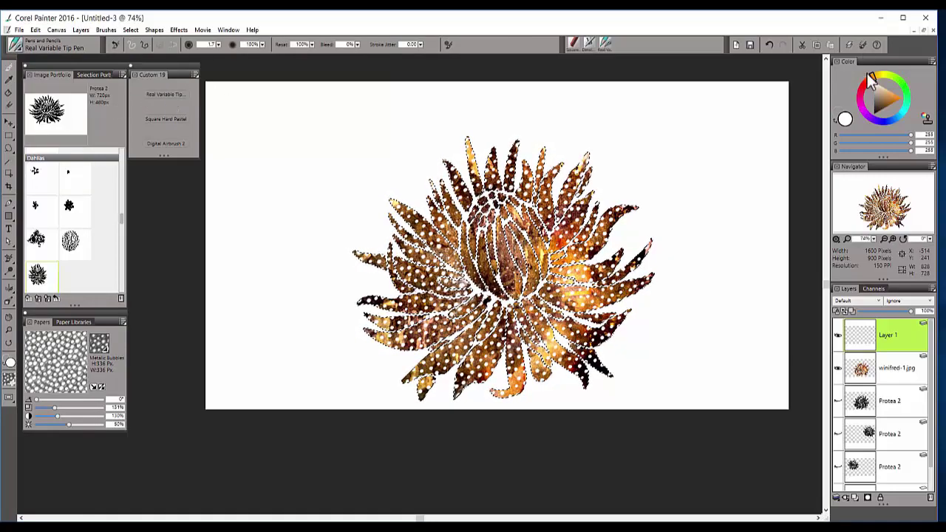
{"action": "left_click_drag", "start_coordinate": [884, 107], "coordinate": [878, 126]}
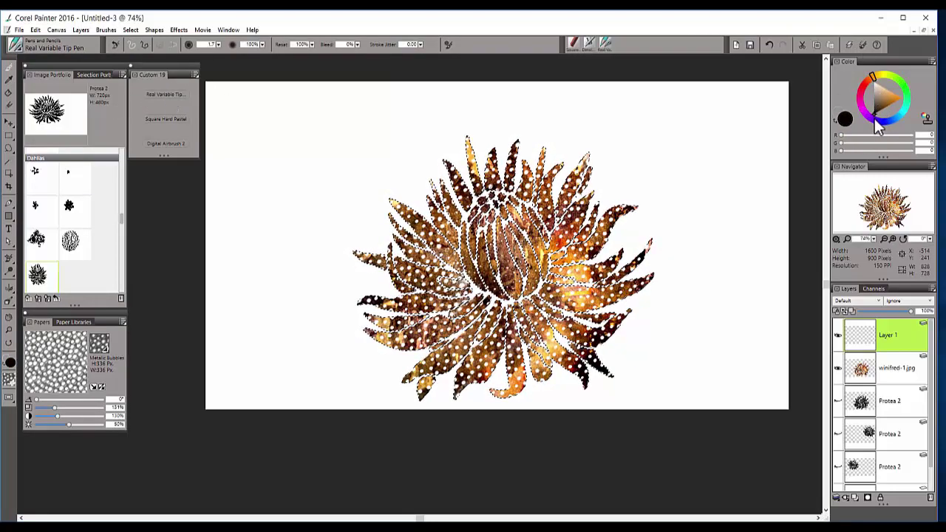
{"action": "left_click", "coordinate": [132, 31]}
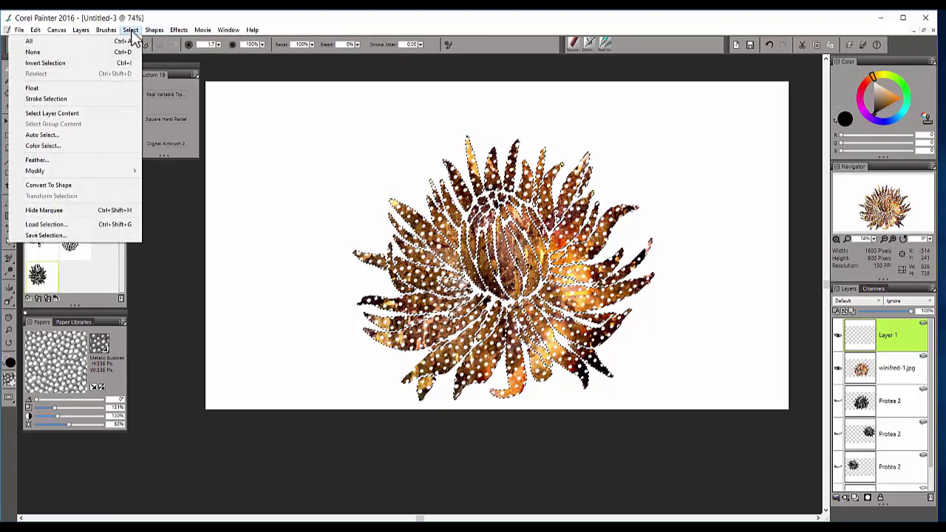
{"action": "left_click", "coordinate": [79, 100]}
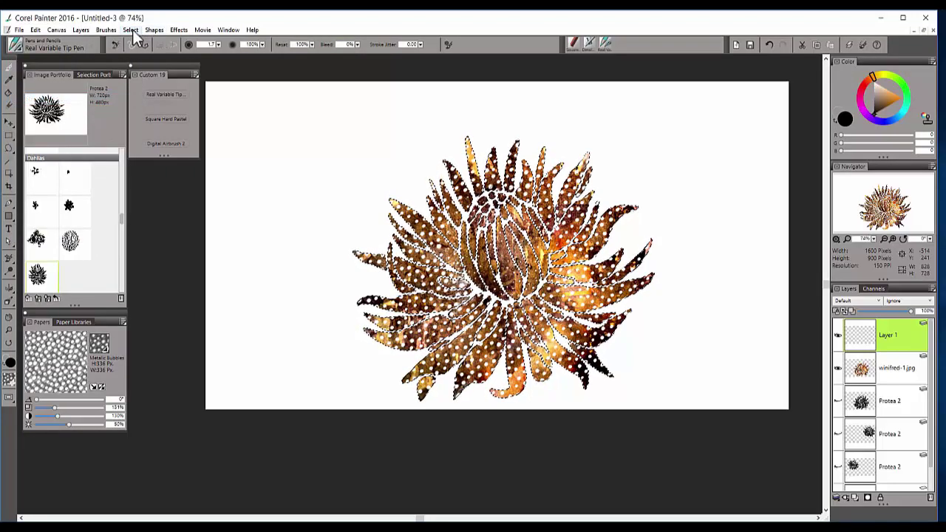
{"action": "left_click", "coordinate": [132, 30]}
{"action": "left_click", "coordinate": [77, 98]}
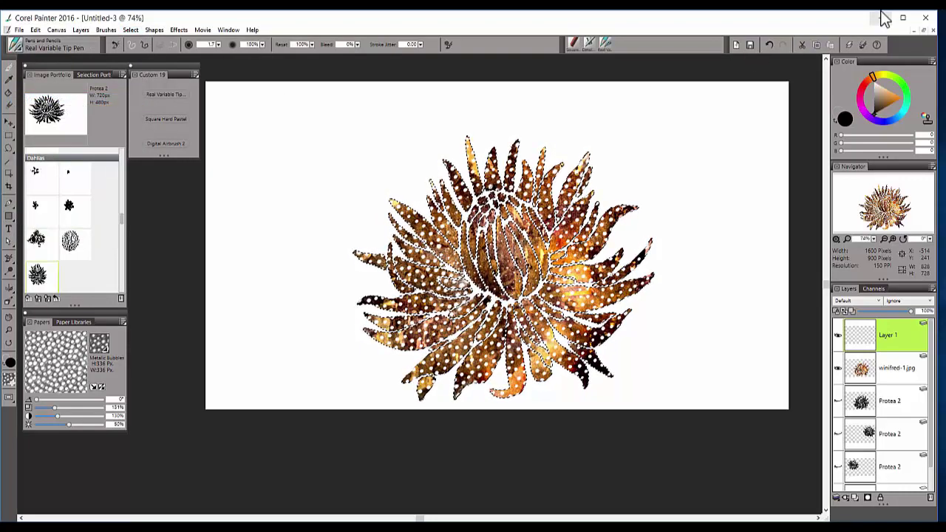
Drop the selection with Ctrl+D to view the outlined flower
{"action": "key", "text": "ctrl+d"}
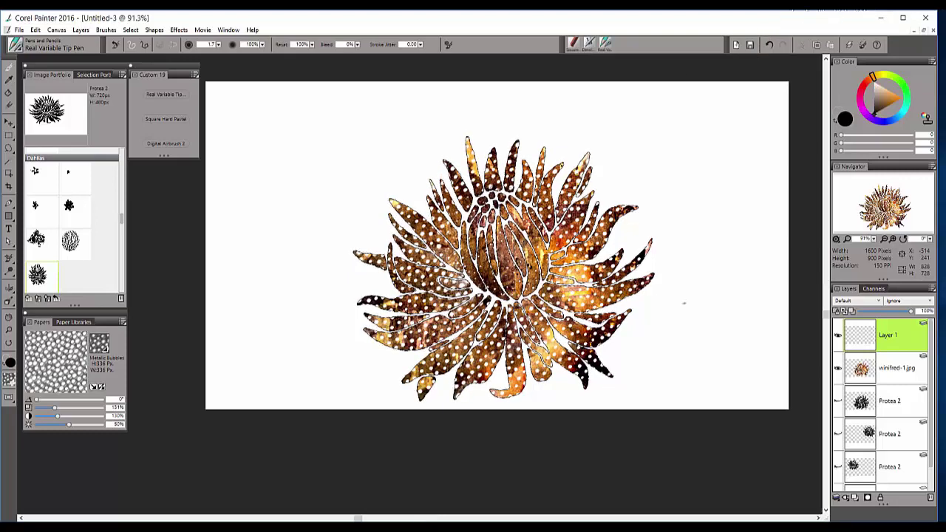
{"action": "scroll", "coordinate": [422, 284], "scroll_direction": "up", "scroll_amount": 3}
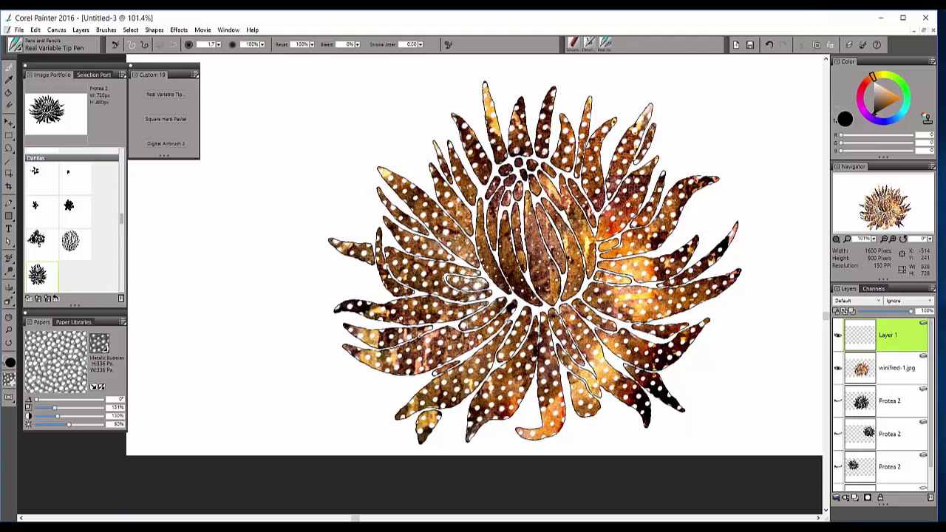
{"action": "scroll", "coordinate": [417, 282], "scroll_direction": "down", "scroll_amount": 2}
{"action": "scroll", "coordinate": [419, 279], "scroll_direction": "down", "scroll_amount": 1}
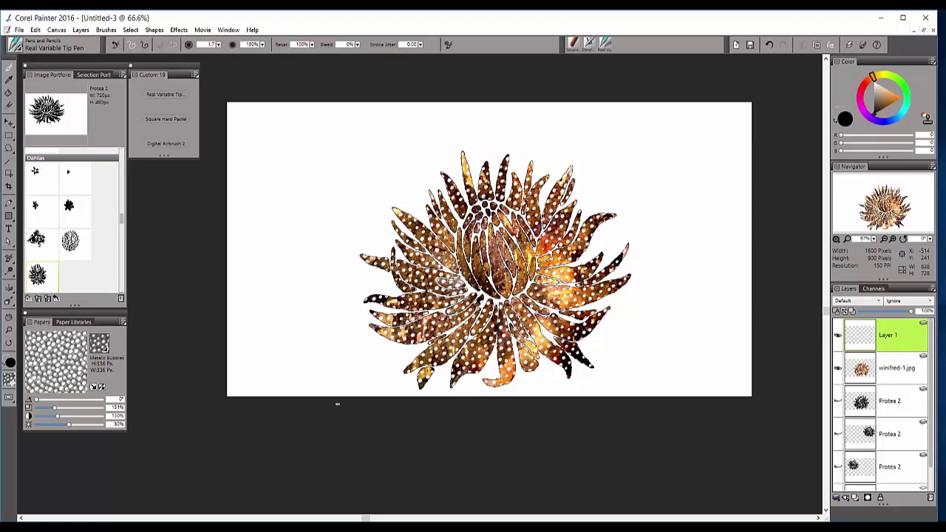
Delete the spare Protea 2 layer and make the next Protea 2 black silhouette visible
{"action": "left_click", "coordinate": [898, 408]}
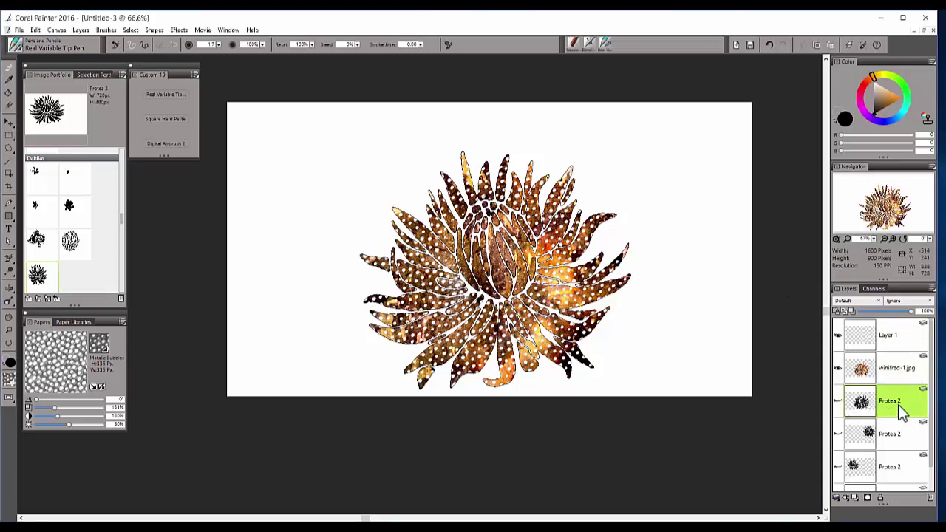
{"action": "left_click", "coordinate": [932, 503]}
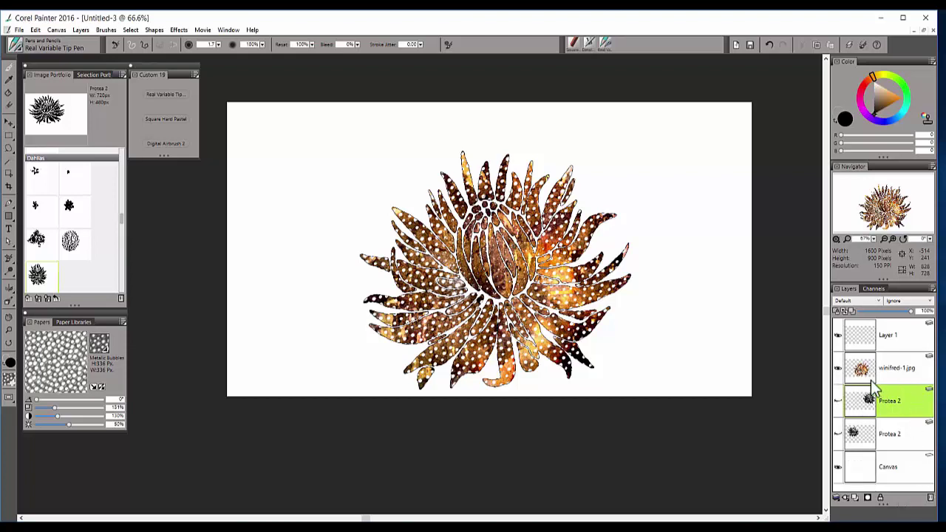
{"action": "left_click", "coordinate": [838, 402]}
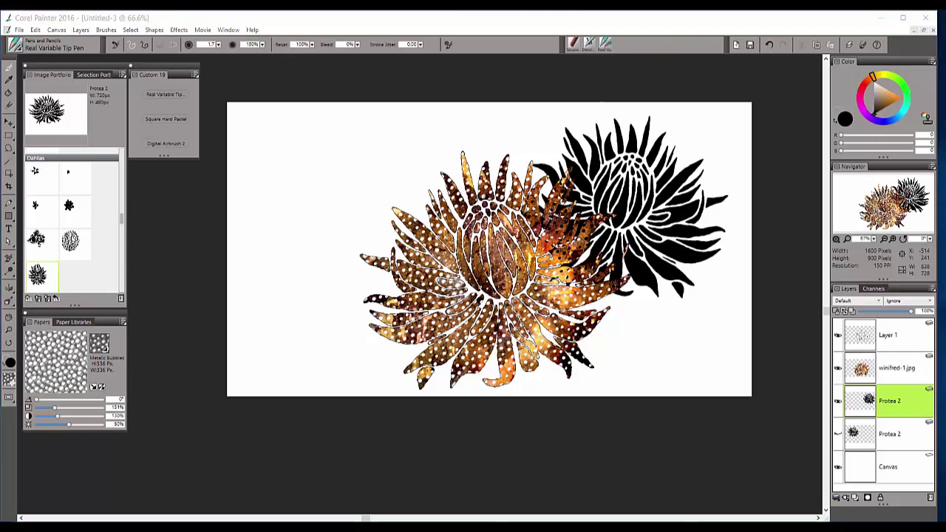
Paste scan-34.png, convert it to a default layer, and move it below winifred-1.jpg
{"action": "key", "text": "ctrl+v"}
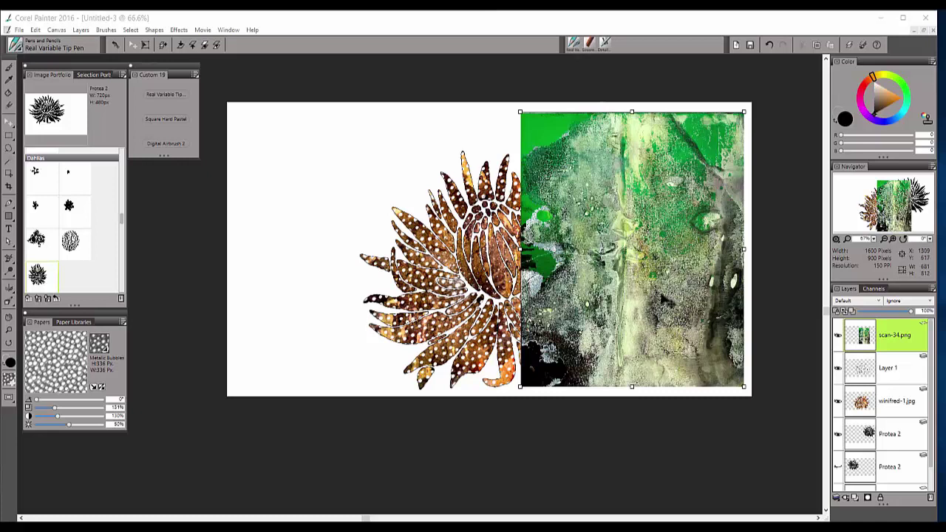
{"action": "left_click", "coordinate": [909, 352]}
{"action": "right_click", "coordinate": [909, 353]}
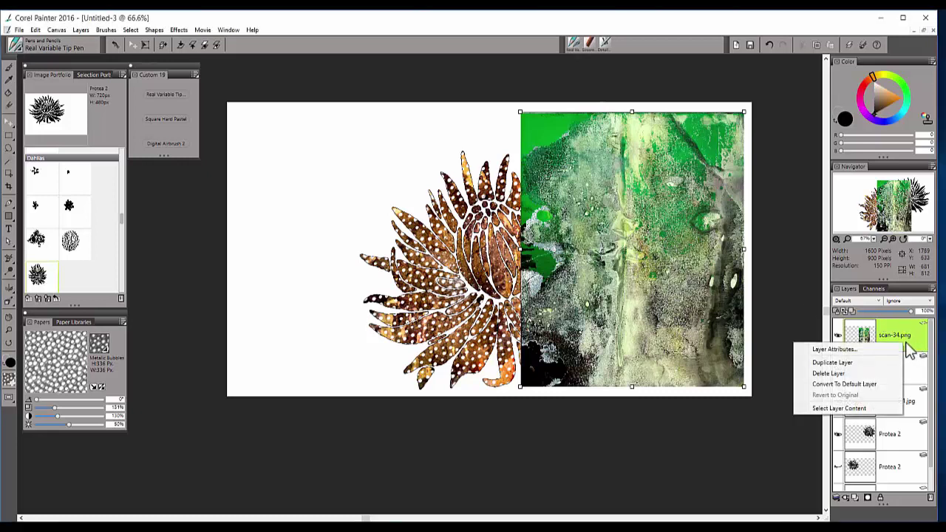
{"action": "left_click", "coordinate": [868, 383]}
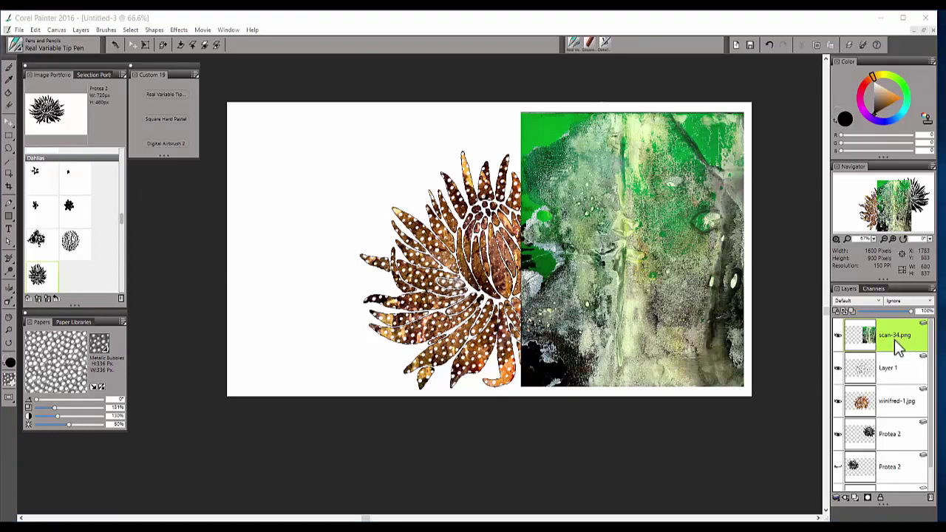
{"action": "left_click_drag", "start_coordinate": [896, 350], "coordinate": [892, 411]}
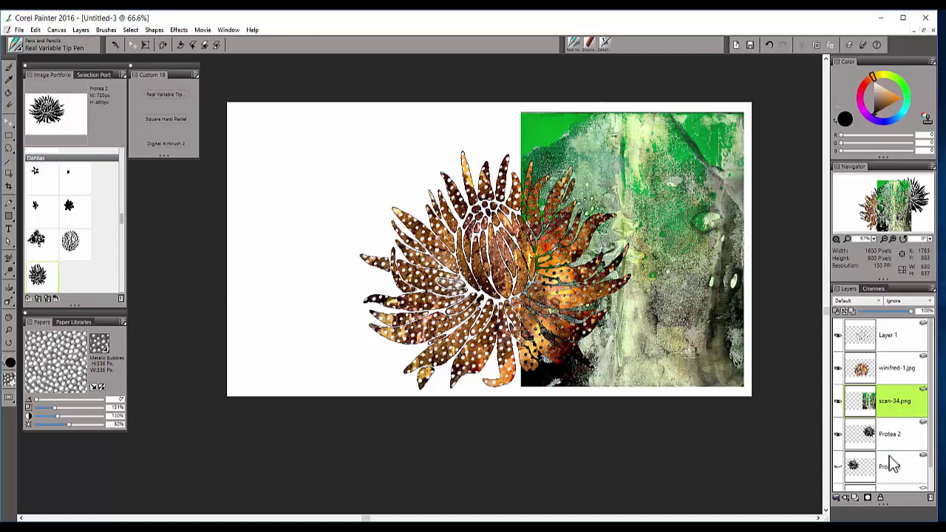
Add a layer mask to scan-34.png and fill the mask with black
{"action": "double_click", "coordinate": [894, 401]}
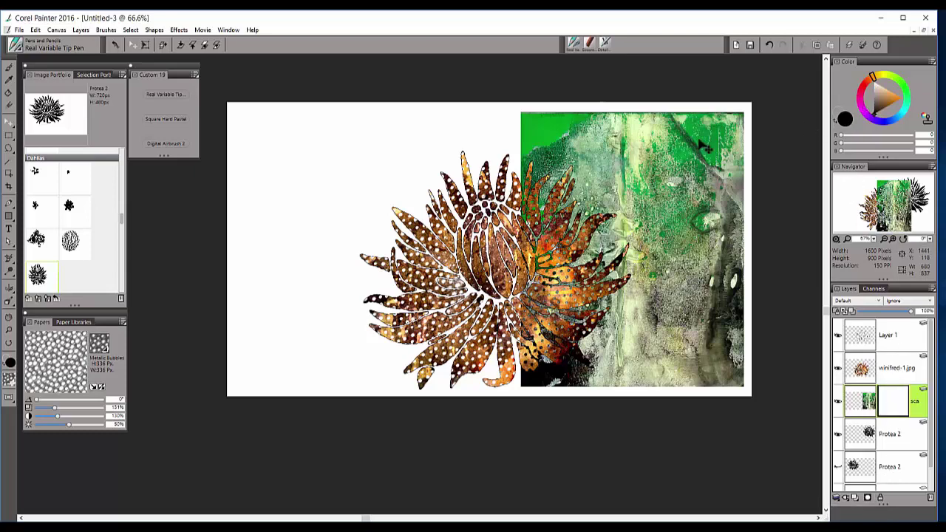
{"action": "key", "text": "ctrl+f"}
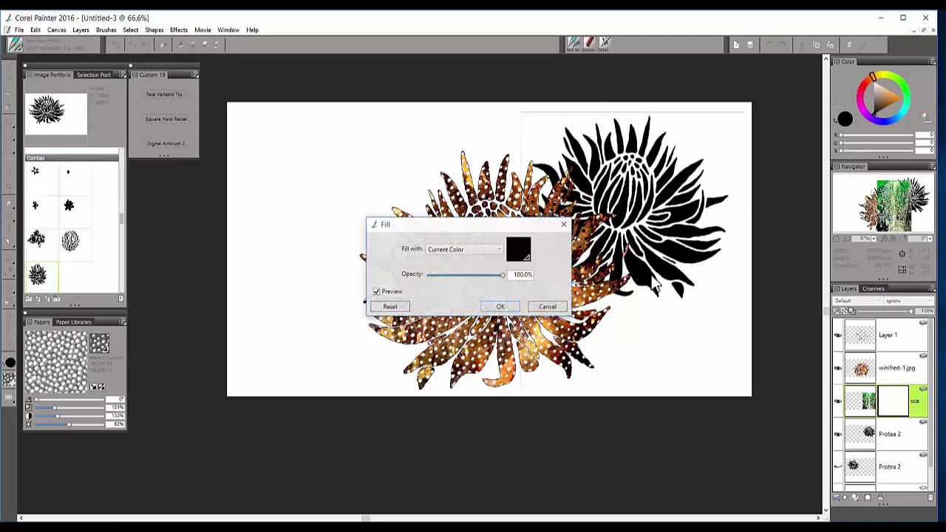
{"action": "left_click", "coordinate": [501, 306]}
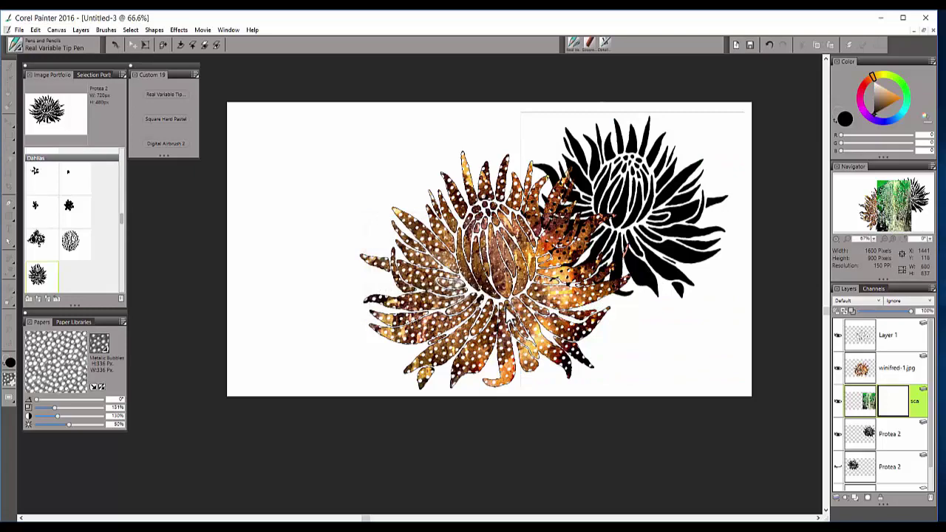
Load the Protea 2 layer content as a selection, then reselect the masked scan layer
{"action": "left_click", "coordinate": [898, 440]}
{"action": "right_click", "coordinate": [897, 436]}
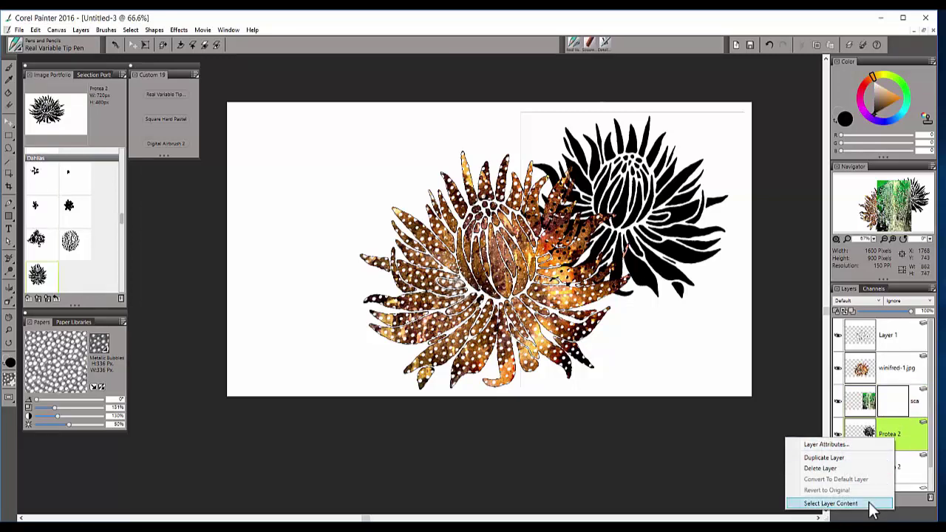
{"action": "left_click", "coordinate": [872, 510]}
{"action": "left_click", "coordinate": [900, 414]}
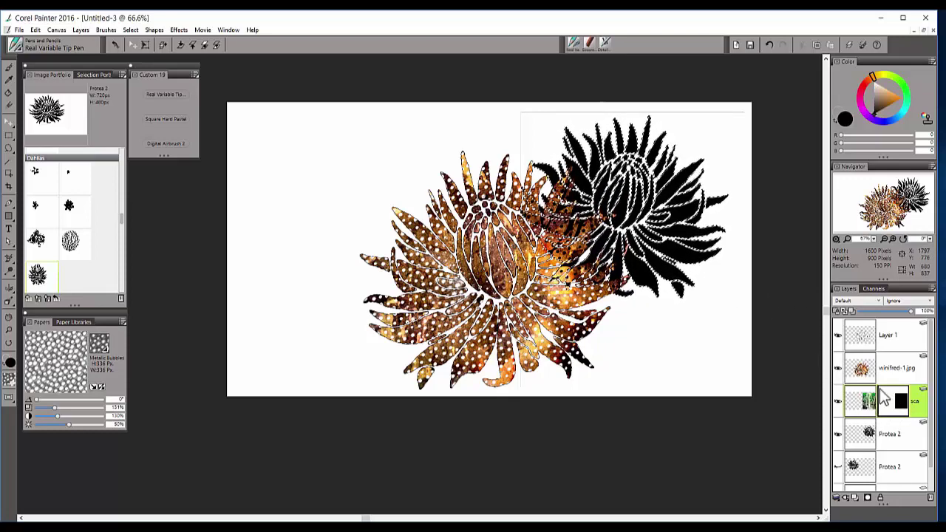
Hide the black Protea 2 layer and set up white Square Hard Pastel on the masked scan layer
{"action": "left_click", "coordinate": [900, 448]}
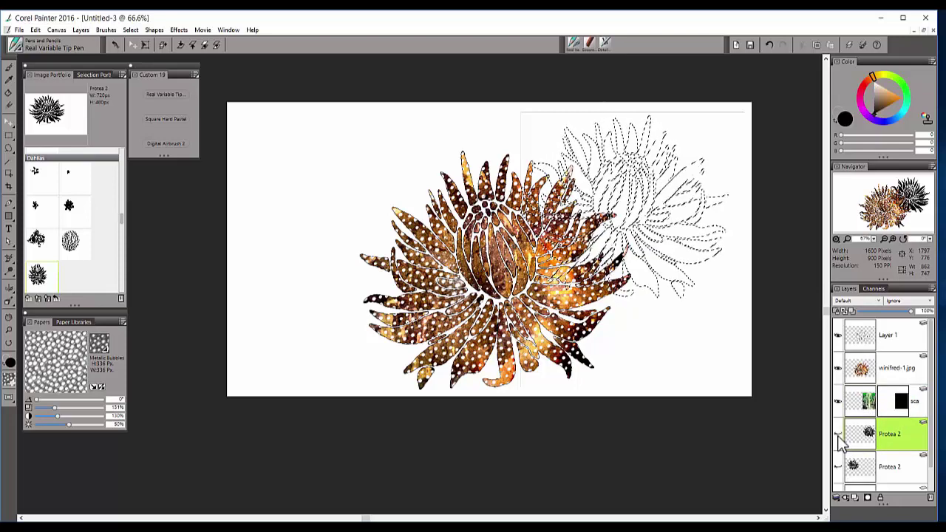
{"action": "left_click", "coordinate": [838, 437]}
{"action": "left_click", "coordinate": [891, 413]}
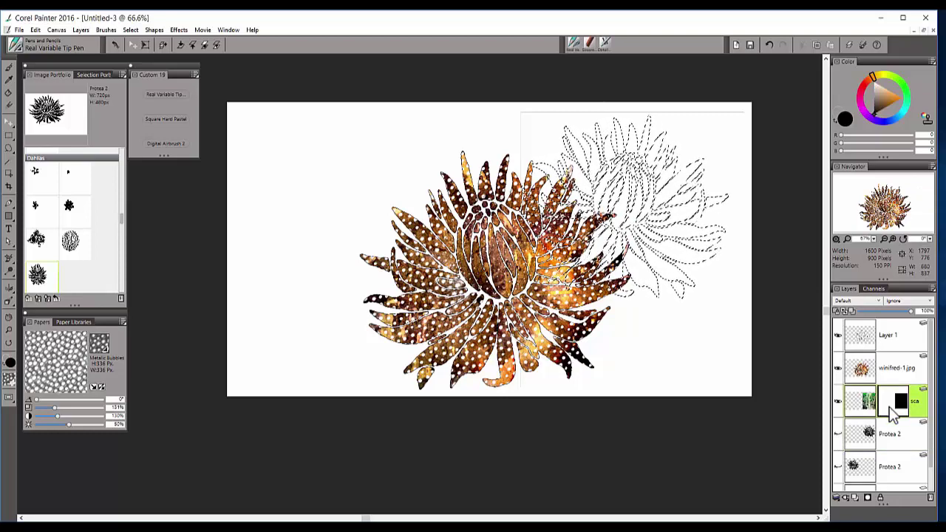
{"action": "left_click", "coordinate": [573, 44]}
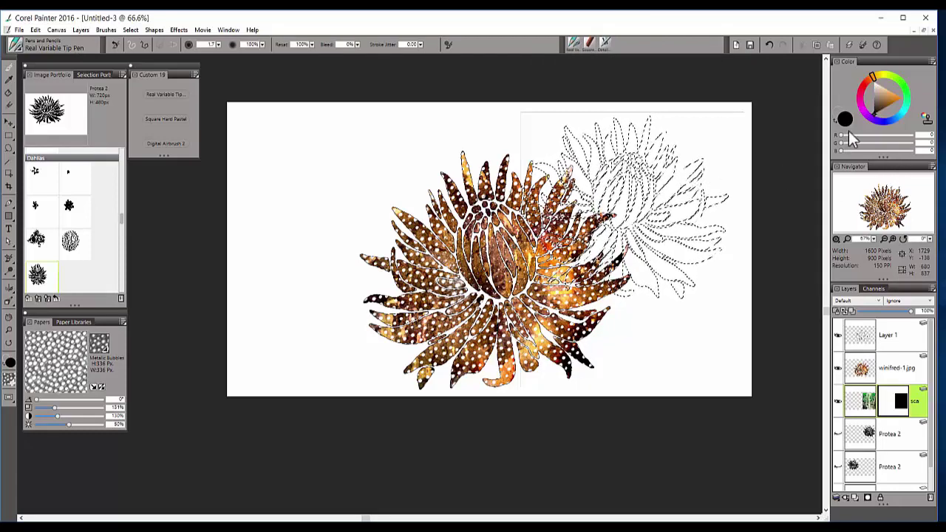
{"action": "left_click_drag", "start_coordinate": [890, 108], "coordinate": [874, 87]}
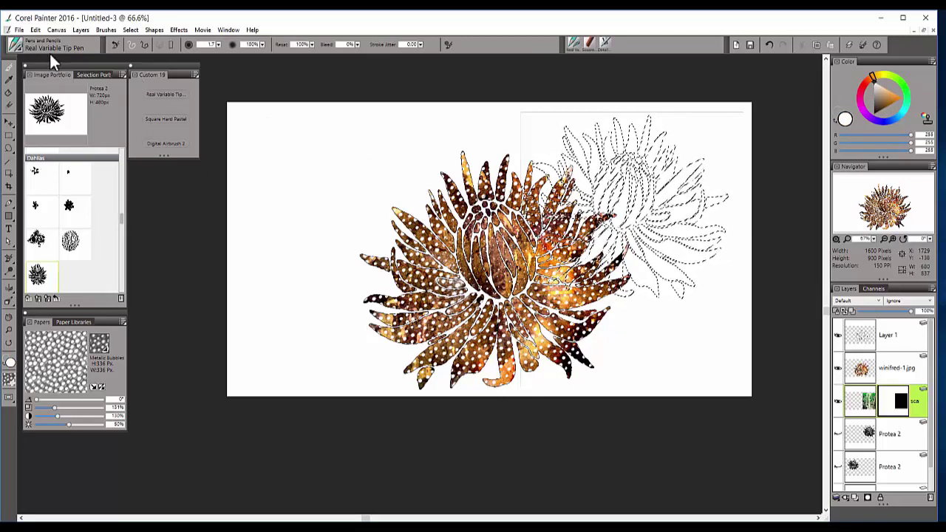
{"action": "left_click", "coordinate": [167, 119]}
Paint the mask to reveal green texture inside the right protea, then copy and paste it
{"action": "mouse_move", "coordinate": [588, 144]}
{"action": "left_mouse_down"}
{"action": "mouse_move", "coordinate": [632, 170]}
{"action": "mouse_move", "coordinate": [620, 199]}
{"action": "left_mouse_up"}
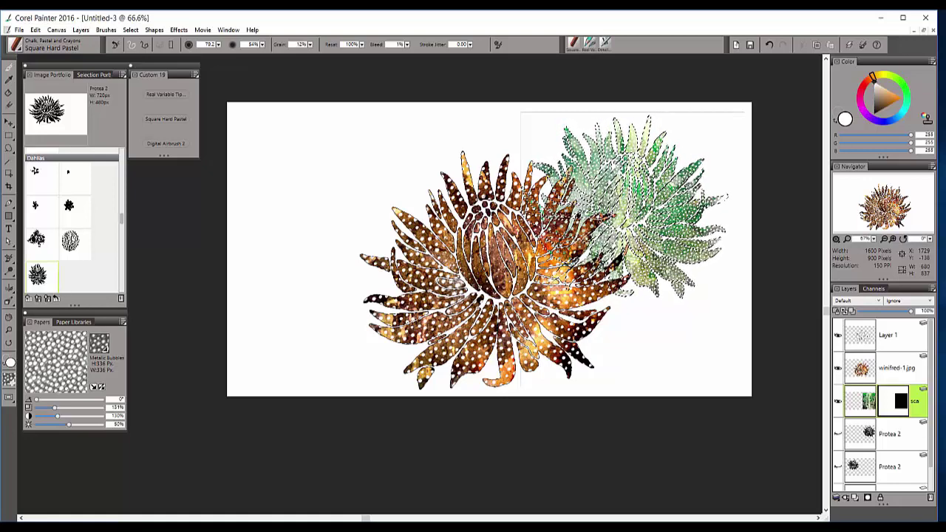
{"action": "left_click_drag", "start_coordinate": [702, 195], "coordinate": [644, 291]}
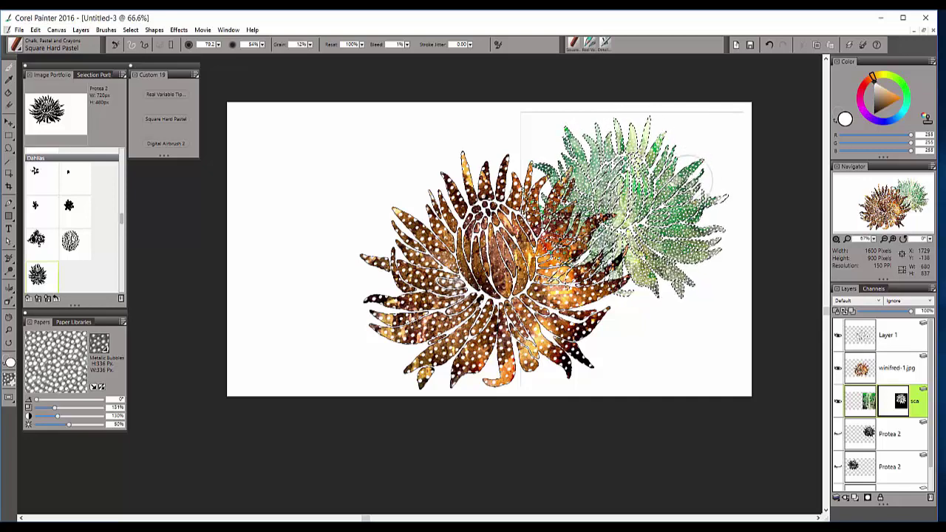
{"action": "left_click_drag", "start_coordinate": [706, 177], "coordinate": [680, 280]}
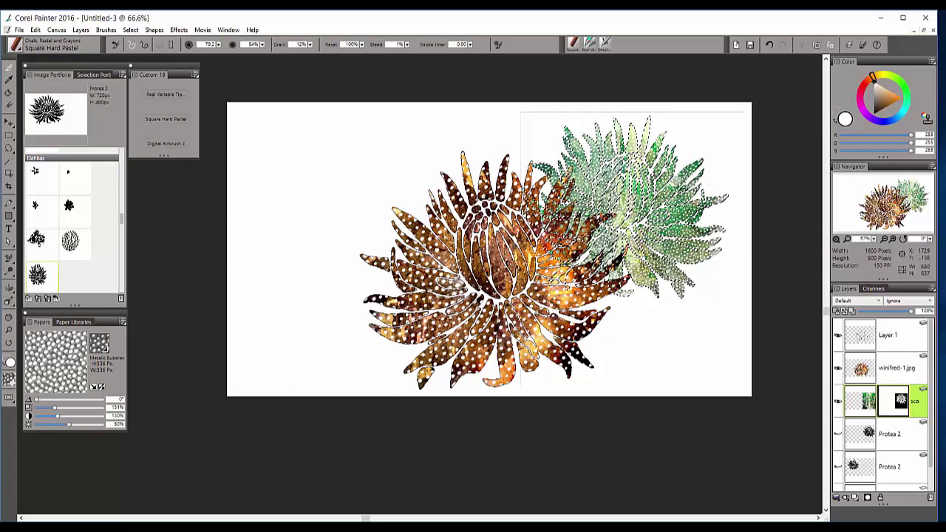
{"action": "key", "text": "ctrl+c"}
{"action": "key", "text": "ctrl+v"}
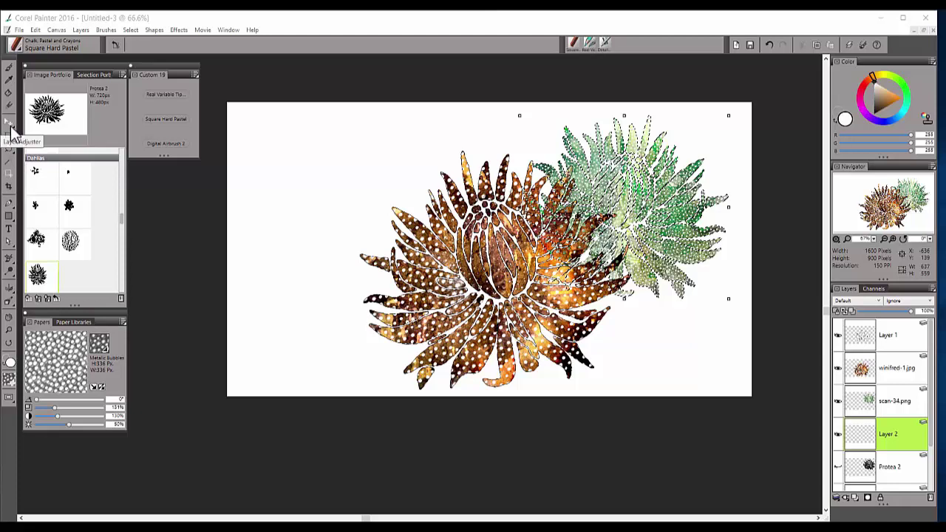
Stroke the green protea's selection edge in black with Real Variable Tip Pen, then deselect
{"action": "left_click", "coordinate": [10, 178]}
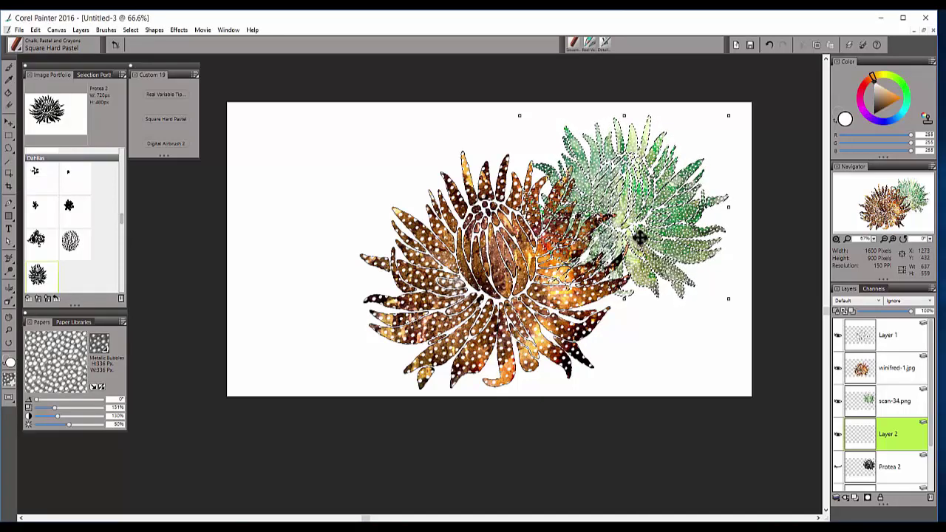
{"action": "left_click", "coordinate": [170, 95]}
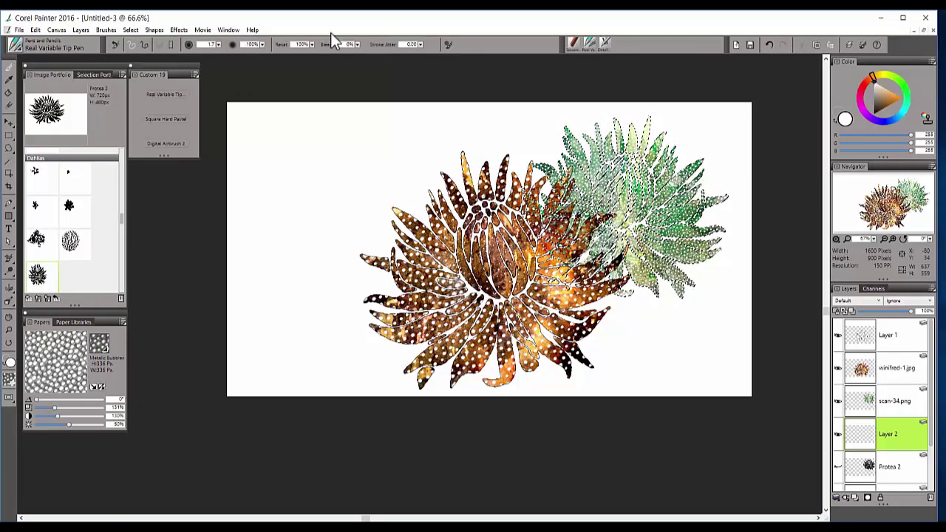
{"action": "left_click_drag", "start_coordinate": [894, 107], "coordinate": [872, 133]}
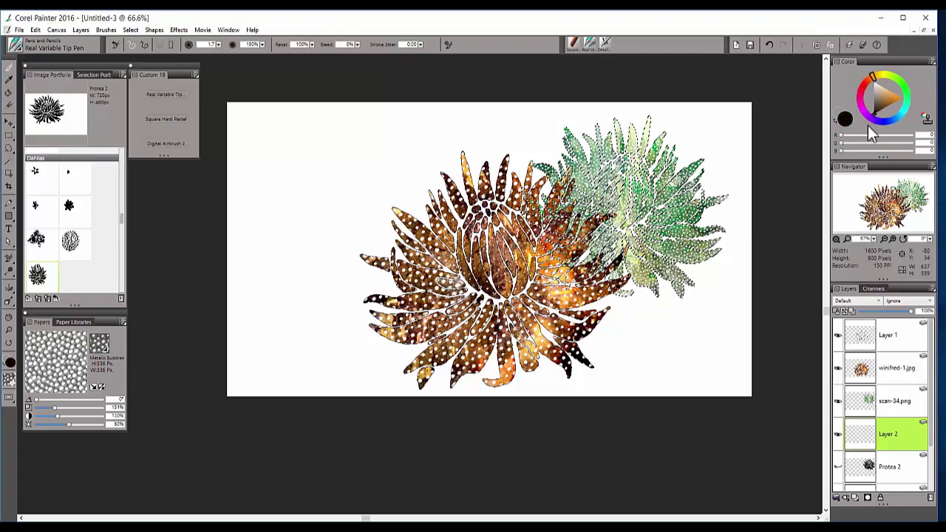
{"action": "left_click", "coordinate": [131, 31]}
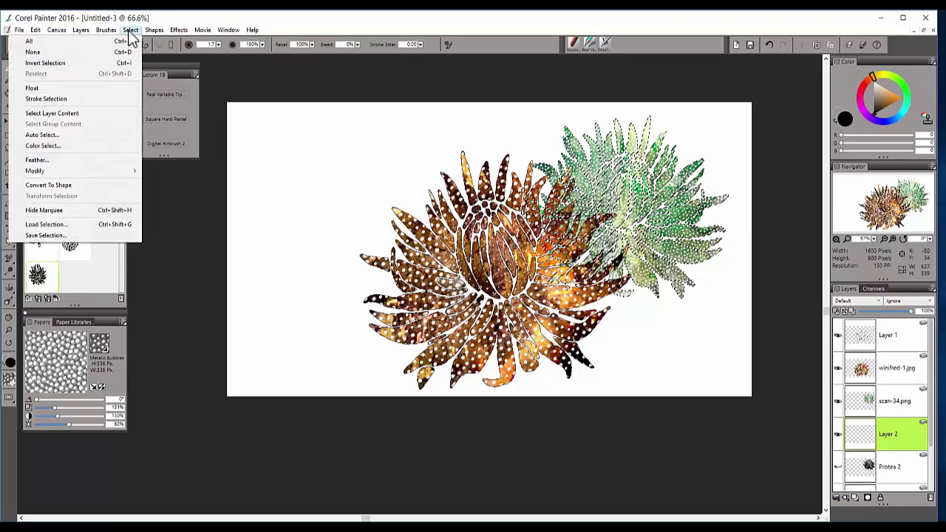
{"action": "left_click", "coordinate": [91, 99]}
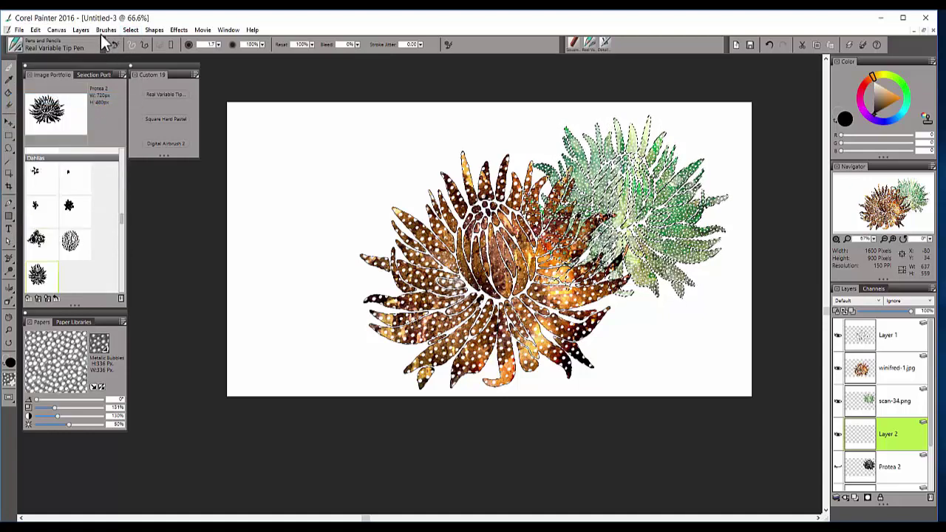
{"action": "left_click", "coordinate": [131, 30]}
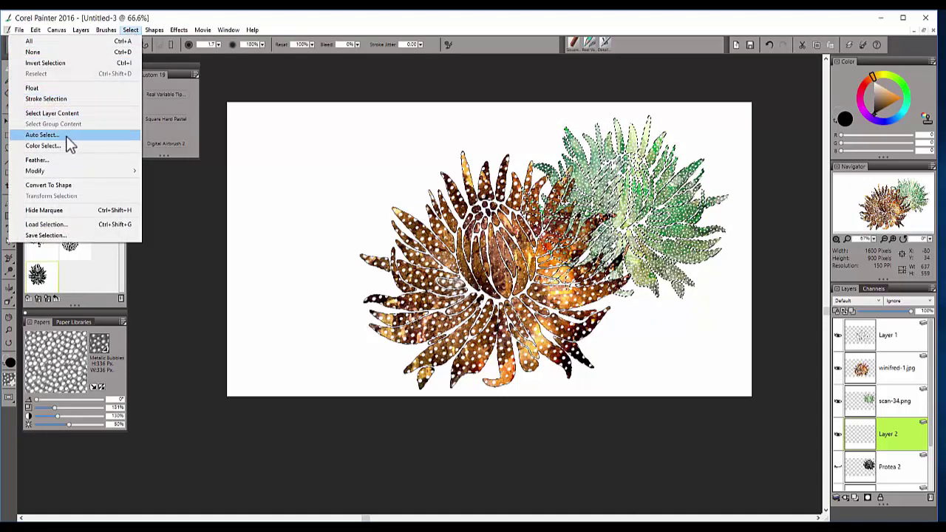
{"action": "left_click", "coordinate": [63, 113]}
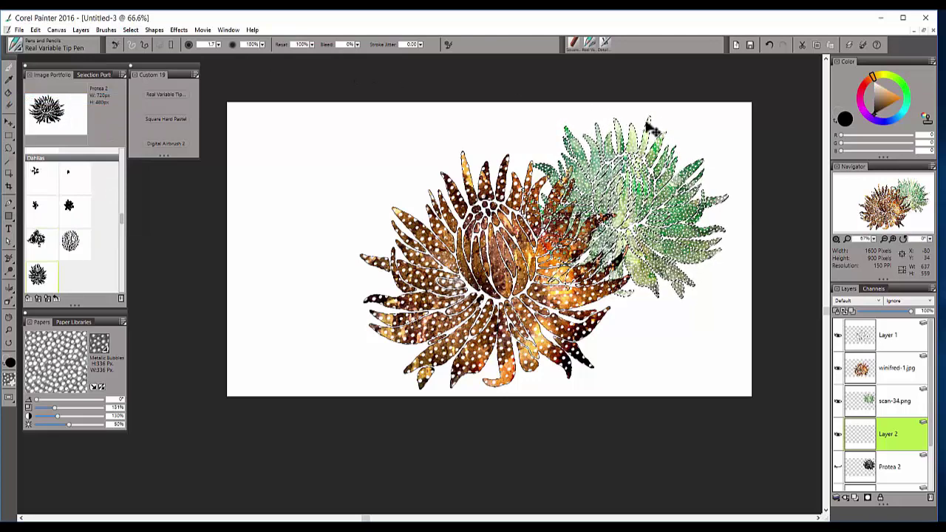
{"action": "key", "text": "ctrl+d"}
Scroll to review the three-flower arrangement and its layer stack
{"action": "scroll", "coordinate": [420, 288], "scroll_direction": "up", "scroll_amount": 1}
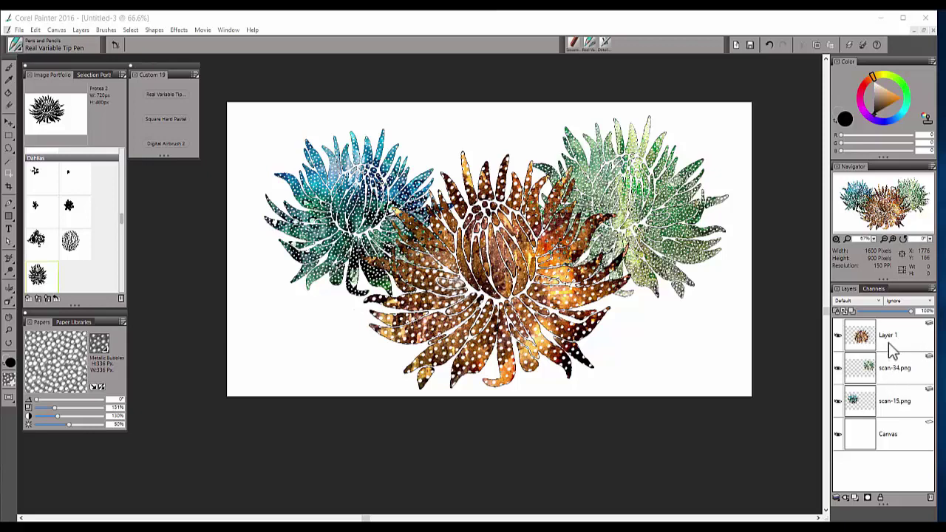
Load the front protea's outline on Layer 1 as a selection via Select Layer Content
{"action": "left_click", "coordinate": [898, 404]}
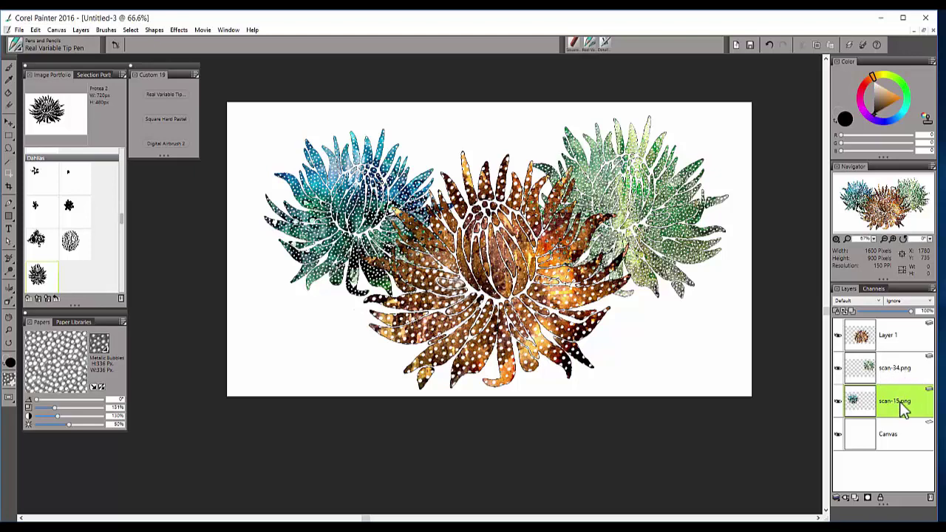
{"action": "left_click", "coordinate": [900, 377]}
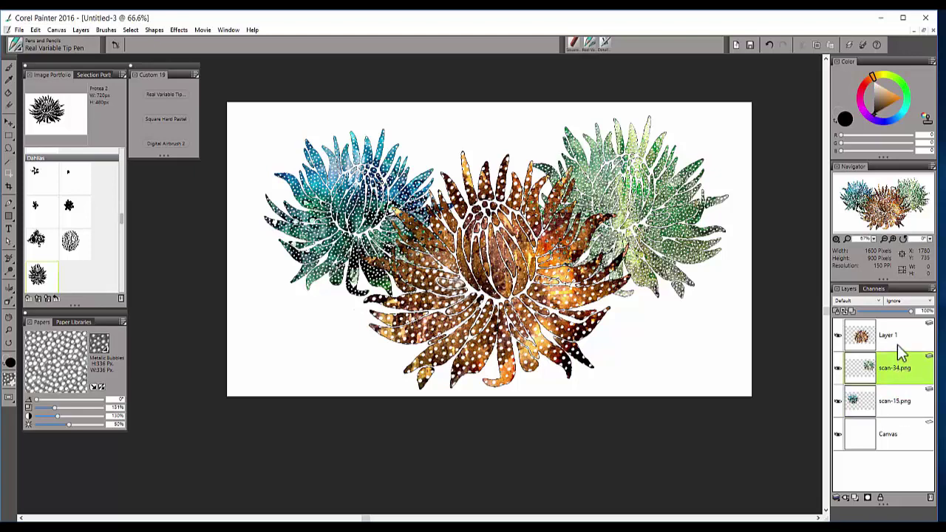
{"action": "left_click", "coordinate": [897, 345]}
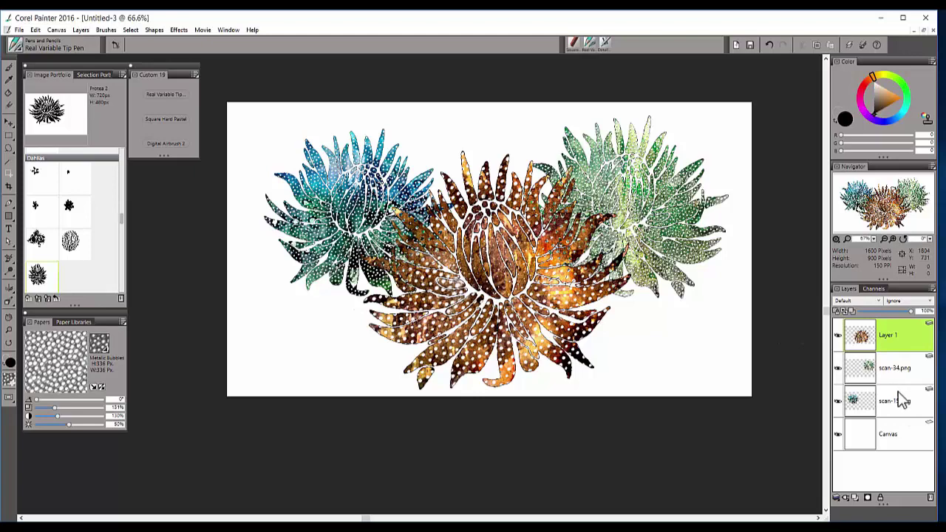
{"action": "right_click", "coordinate": [884, 340]}
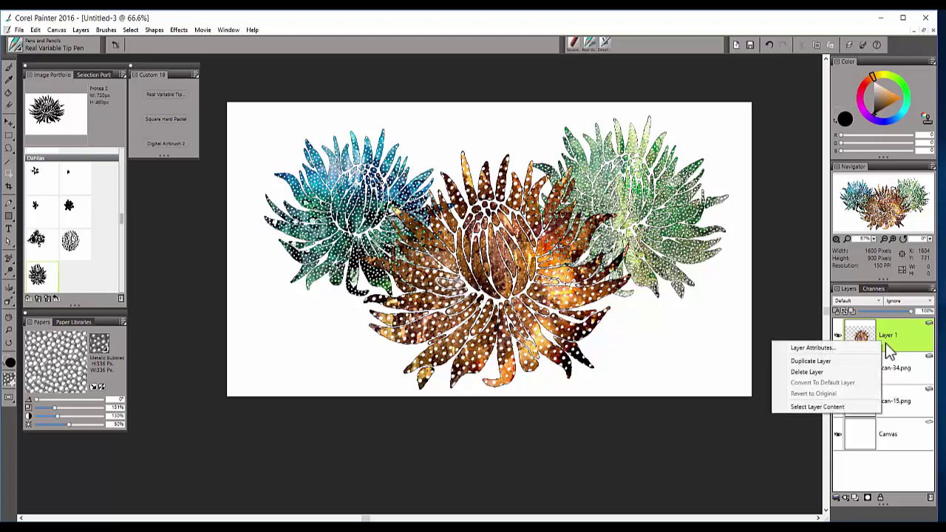
{"action": "left_click", "coordinate": [857, 407]}
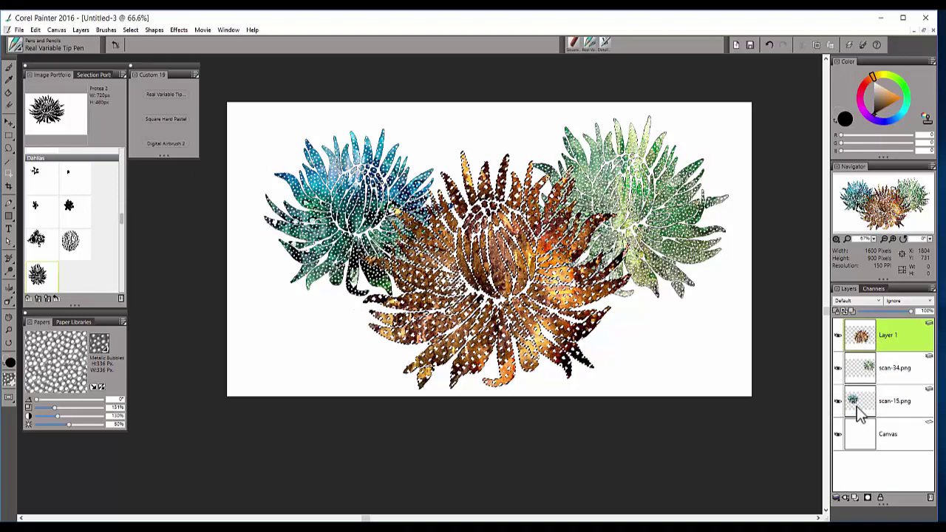
{"action": "left_click", "coordinate": [846, 501]}
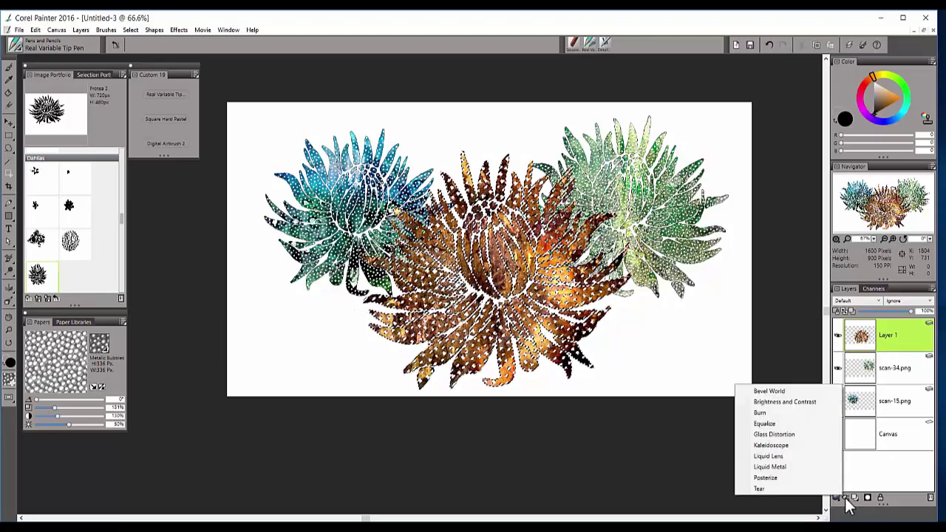
{"action": "left_click", "coordinate": [777, 415]}
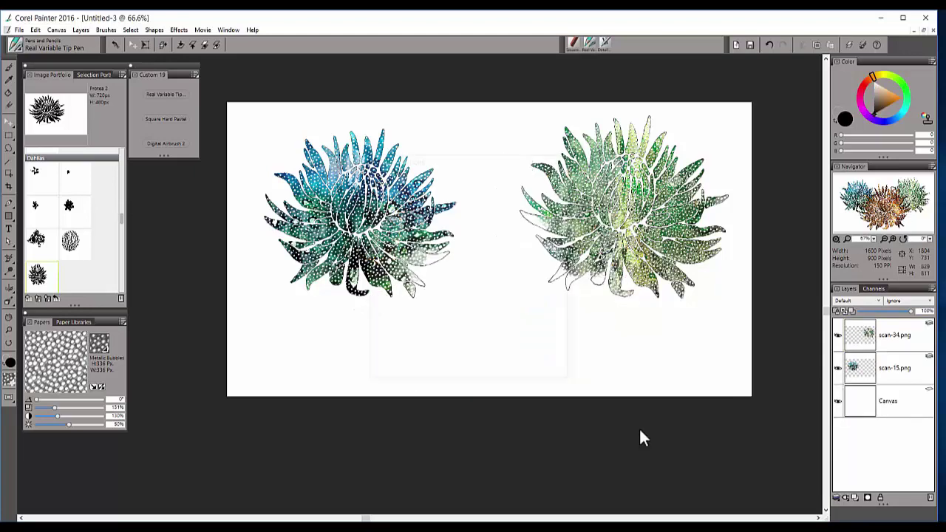
{"action": "mouse_move", "coordinate": [505, 159]}
{"action": "left_mouse_down"}
{"action": "mouse_move", "coordinate": [281, 167]}
{"action": "mouse_move", "coordinate": [263, 183]}
{"action": "left_mouse_up"}
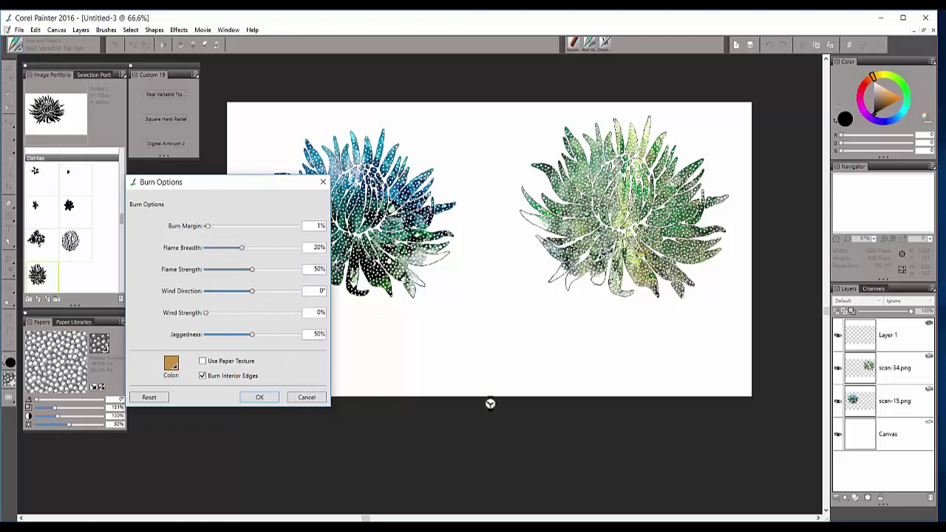
{"action": "left_click", "coordinate": [260, 397]}
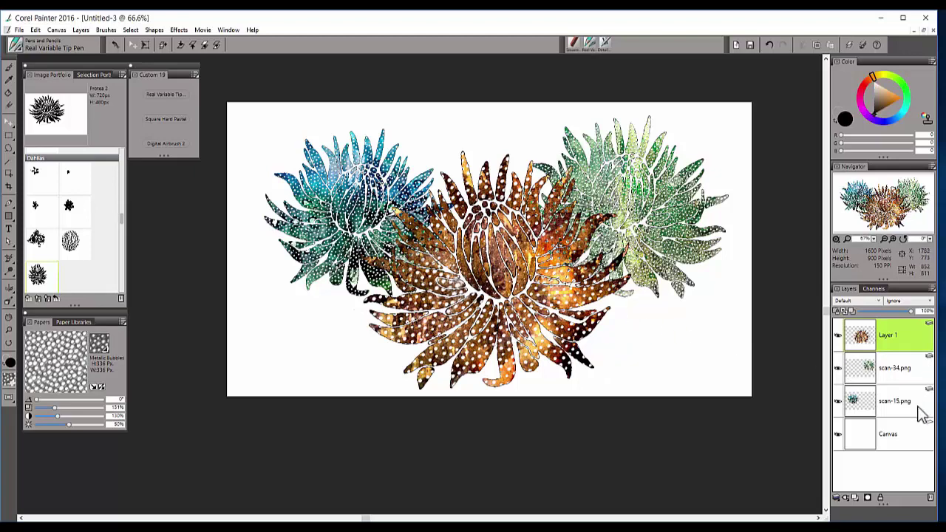
Apply the Burn dynamic plugin to Layer 1, previewing the front protea charred dark
{"action": "left_click", "coordinate": [846, 499]}
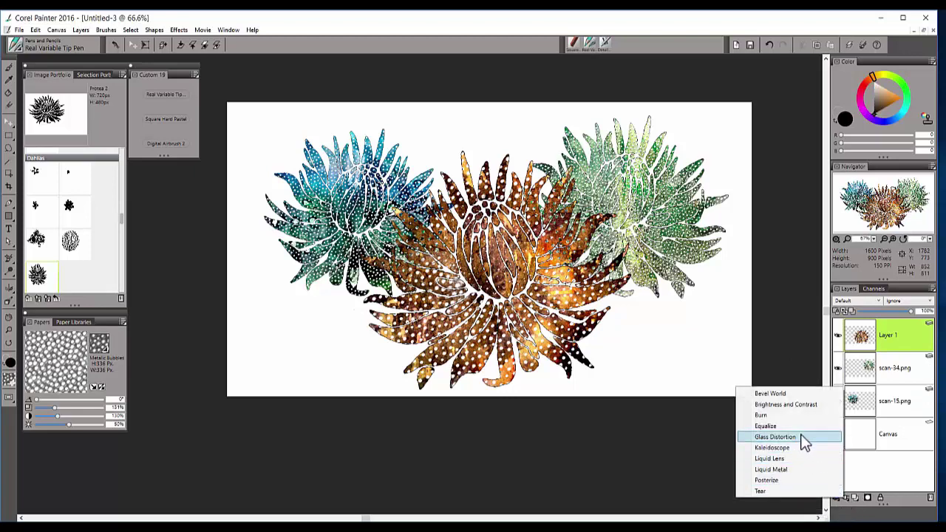
{"action": "left_click", "coordinate": [785, 415]}
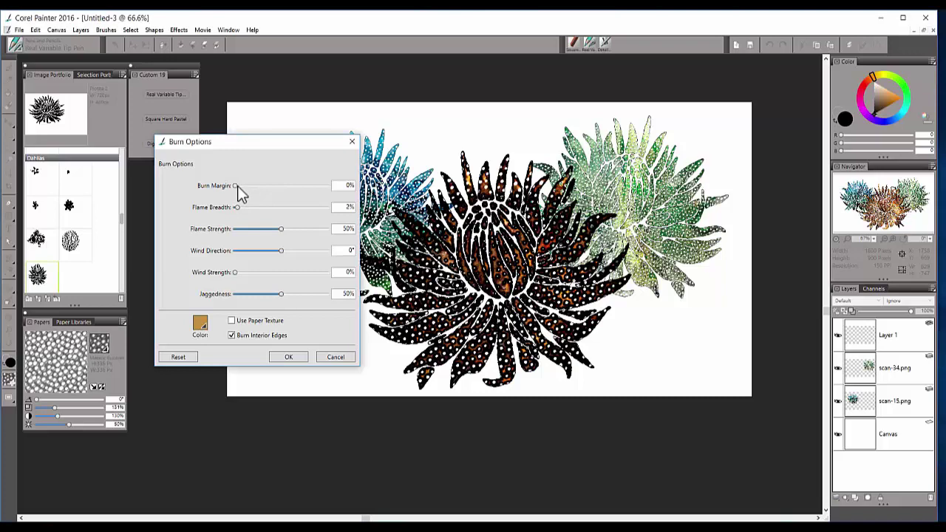
Tune the burn: 1% margin, 2% flame breadth, 23% strength, -6° wind, 32% jaggedness
{"action": "left_click_drag", "start_coordinate": [236, 186], "coordinate": [238, 186]}
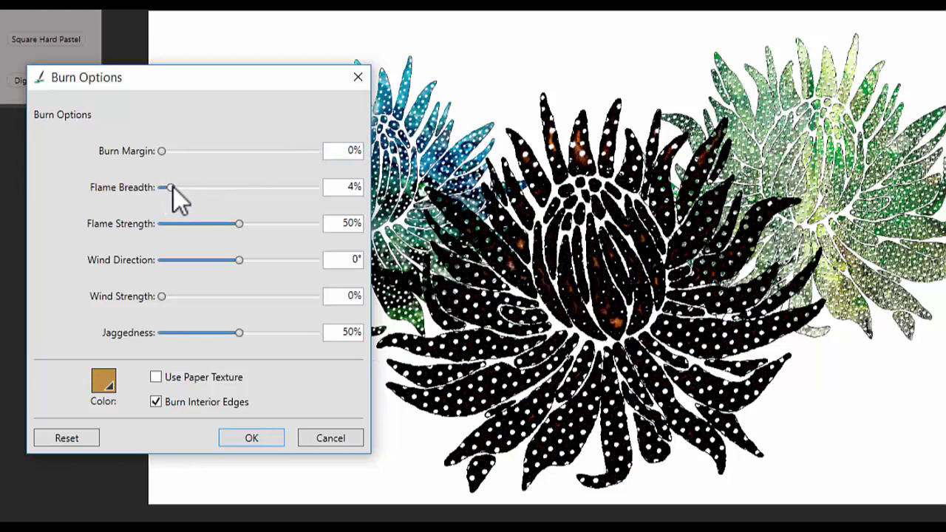
{"action": "left_click_drag", "start_coordinate": [172, 187], "coordinate": [185, 187]}
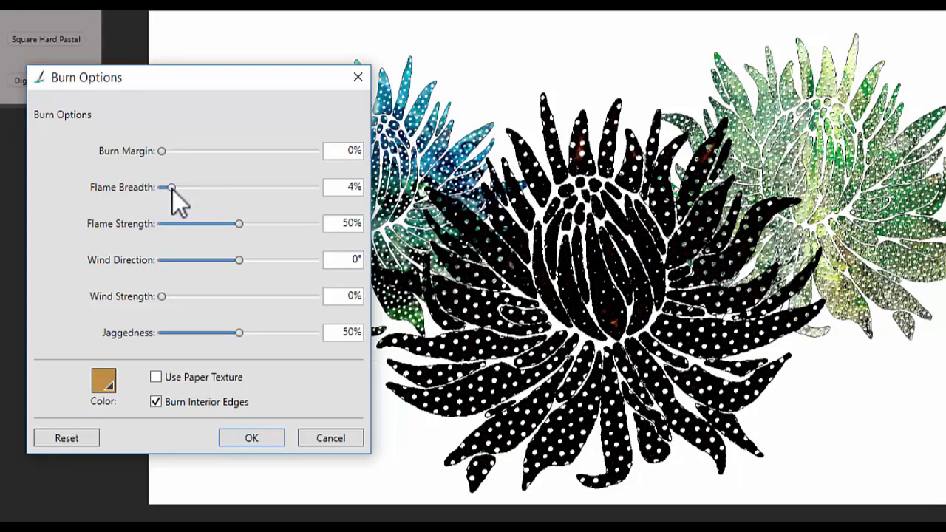
{"action": "left_click_drag", "start_coordinate": [172, 190], "coordinate": [167, 190]}
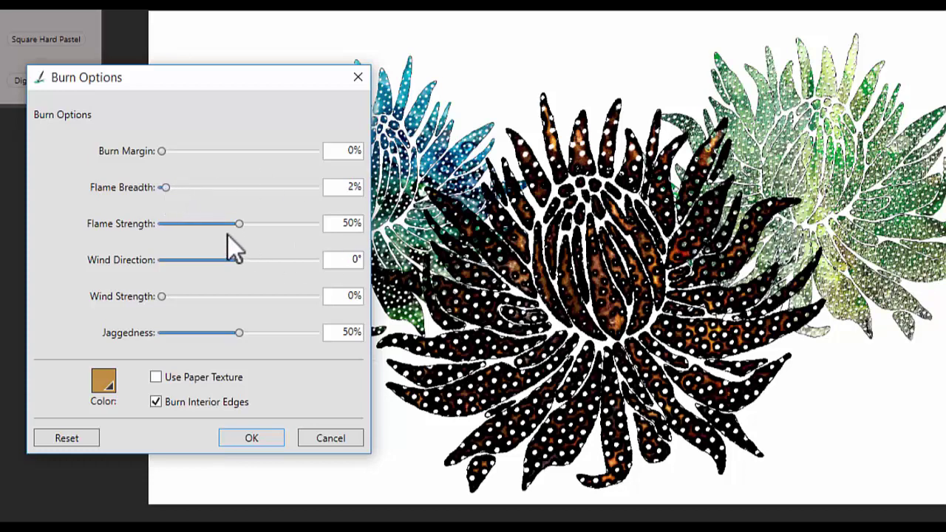
{"action": "left_click_drag", "start_coordinate": [238, 225], "coordinate": [197, 224]}
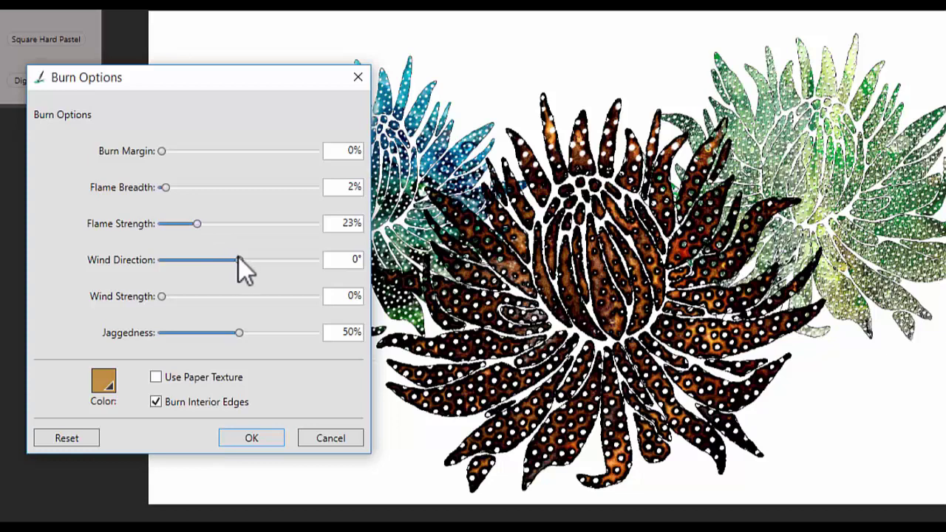
{"action": "mouse_move", "coordinate": [238, 257]}
{"action": "left_mouse_down"}
{"action": "mouse_move", "coordinate": [216, 261]}
{"action": "mouse_move", "coordinate": [236, 260]}
{"action": "left_mouse_up"}
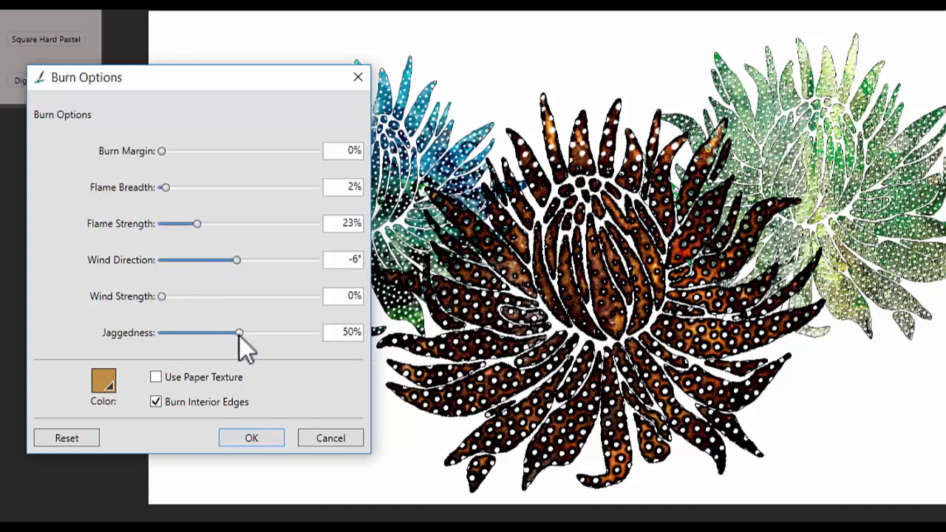
{"action": "left_click_drag", "start_coordinate": [238, 333], "coordinate": [206, 333]}
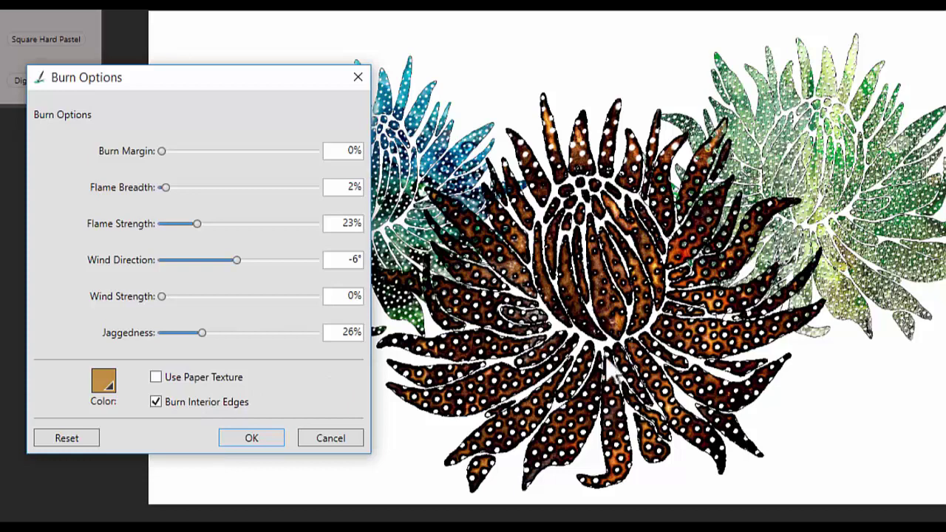
{"action": "mouse_move", "coordinate": [204, 334]}
{"action": "left_mouse_down"}
{"action": "mouse_move", "coordinate": [188, 334]}
{"action": "mouse_move", "coordinate": [220, 334]}
{"action": "mouse_move", "coordinate": [209, 334]}
{"action": "left_mouse_up"}
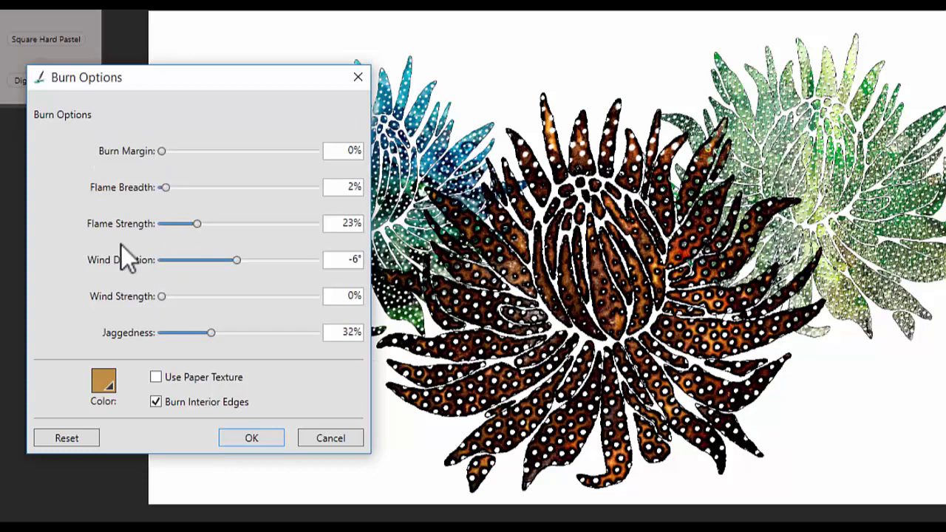
Set the burn colour to crimson red from the Zorn Palette and apply the burn
{"action": "left_click", "coordinate": [101, 383]}
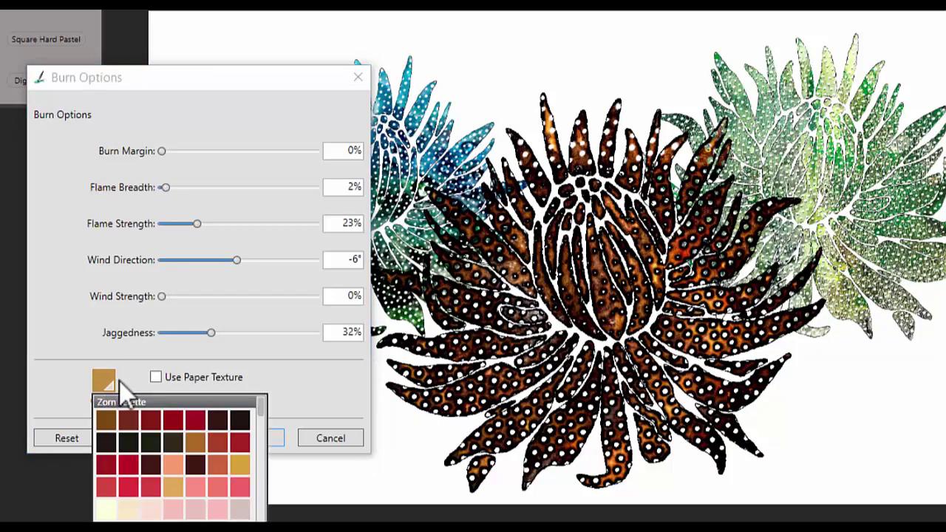
{"action": "left_click", "coordinate": [202, 424]}
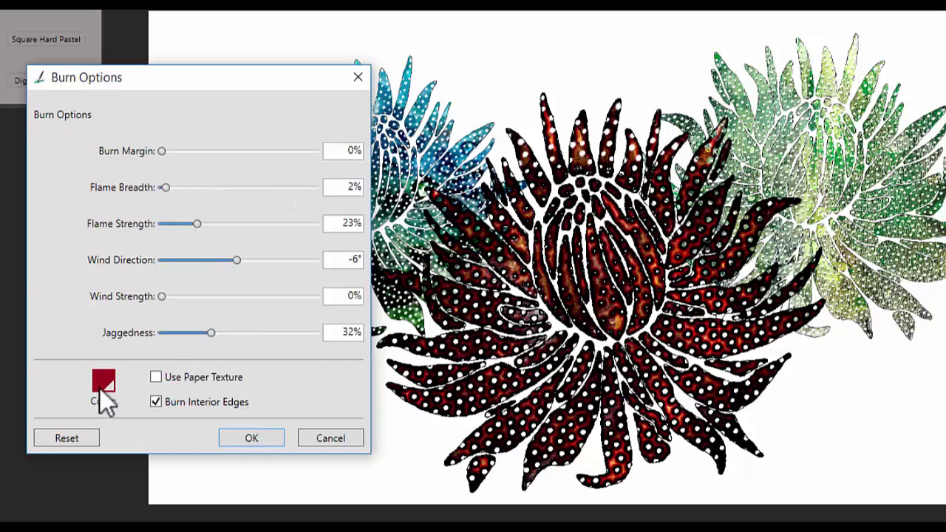
{"action": "left_click", "coordinate": [259, 438]}
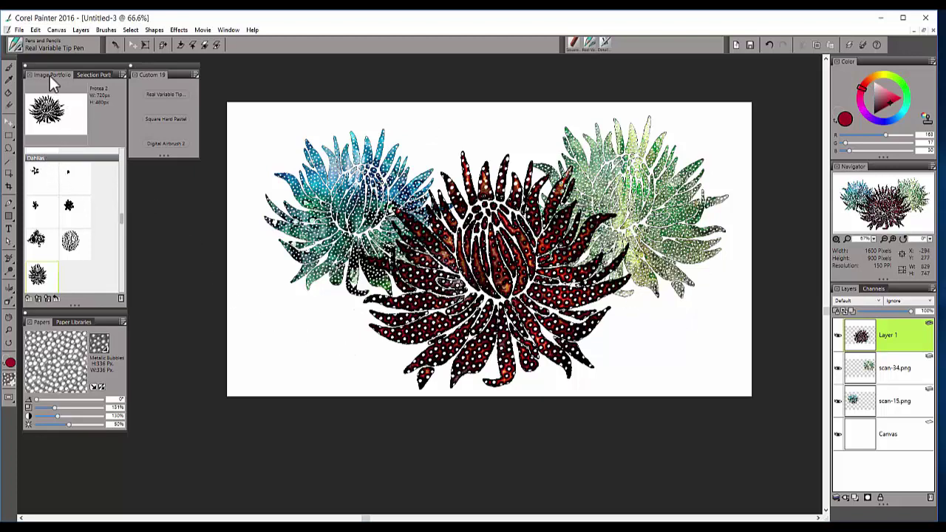
Select the Perfect Paper thumbnail in the Image Portfolio's Papers group
{"action": "scroll", "coordinate": [87, 197], "scroll_direction": "down", "scroll_amount": 5}
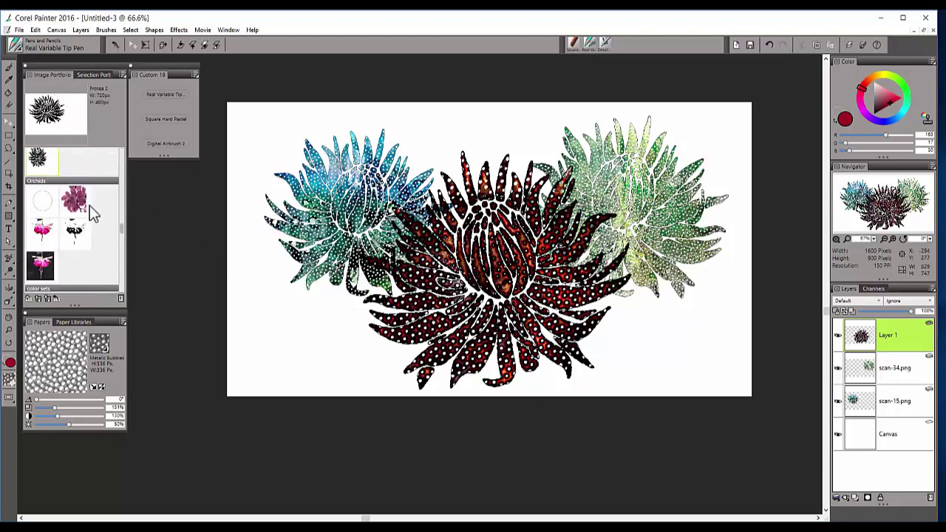
{"action": "scroll", "coordinate": [90, 208], "scroll_direction": "down", "scroll_amount": 5}
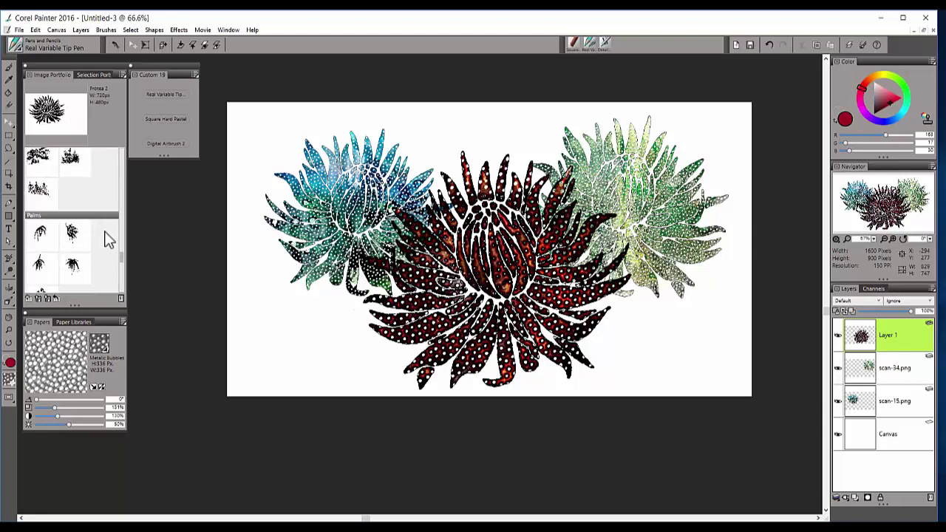
{"action": "scroll", "coordinate": [117, 251], "scroll_direction": "down", "scroll_amount": 6}
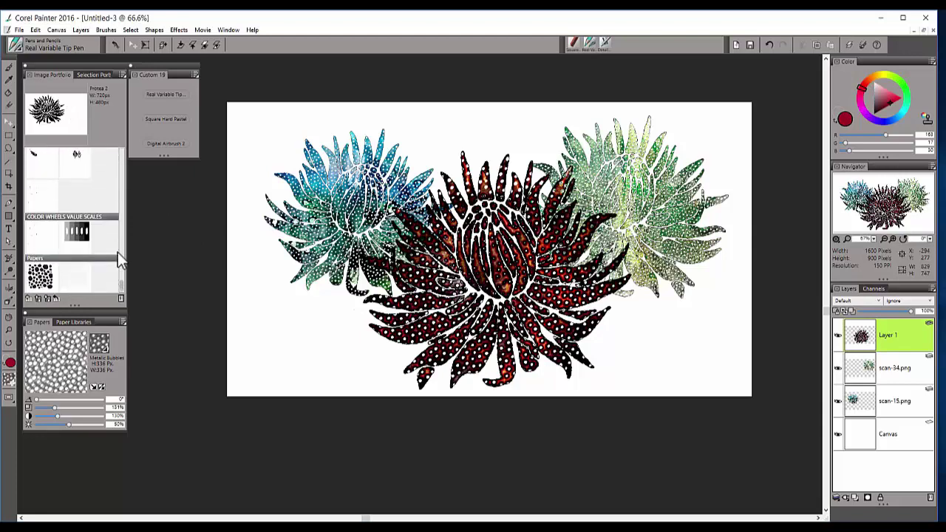
{"action": "scroll", "coordinate": [117, 252], "scroll_direction": "down", "scroll_amount": 1}
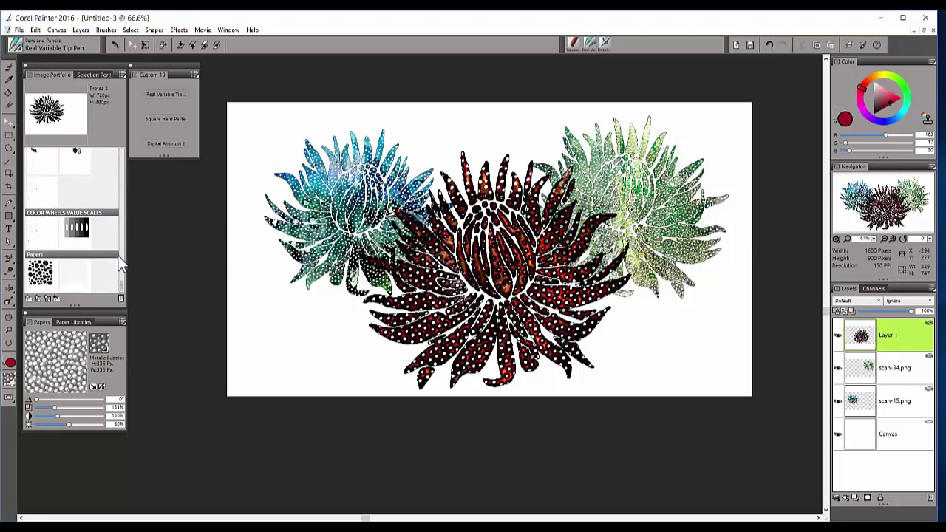
{"action": "left_click", "coordinate": [77, 278]}
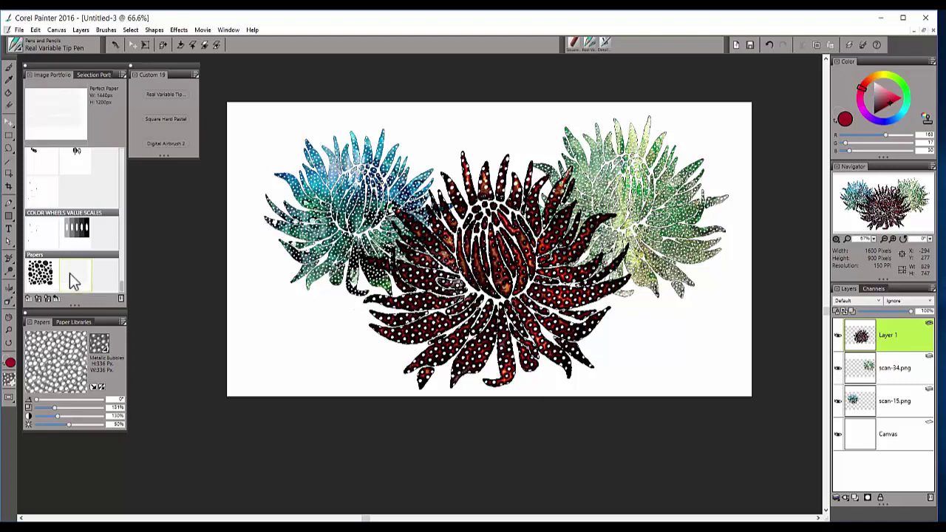
Add Perfect Paper as a Multiply layer and transform it to cover the whole canvas
{"action": "double_click", "coordinate": [74, 277]}
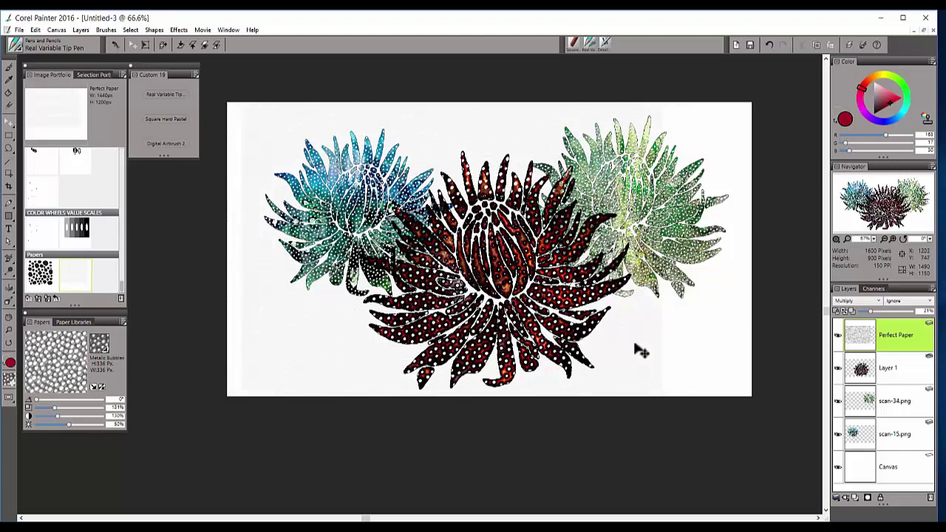
{"action": "left_click", "coordinate": [149, 45]}
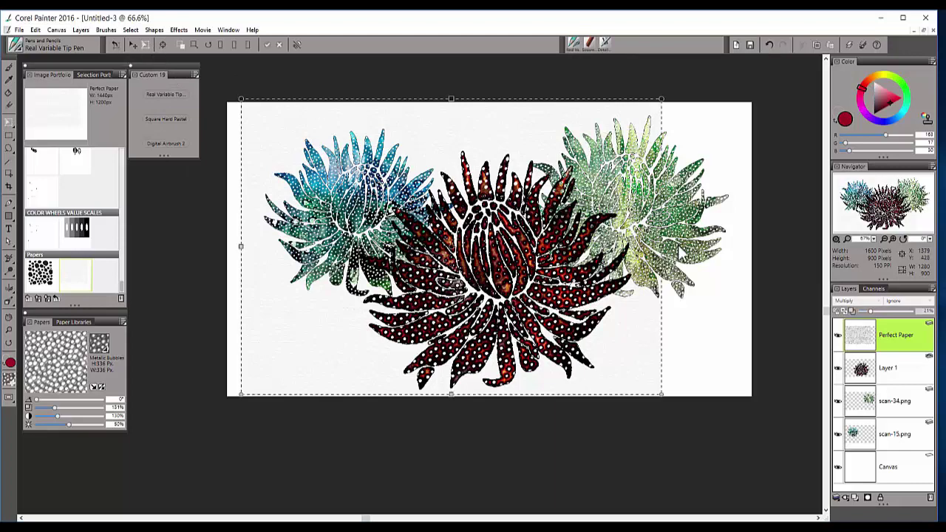
{"action": "left_click_drag", "start_coordinate": [661, 246], "coordinate": [759, 246]}
{"action": "left_click_drag", "start_coordinate": [242, 247], "coordinate": [206, 247]}
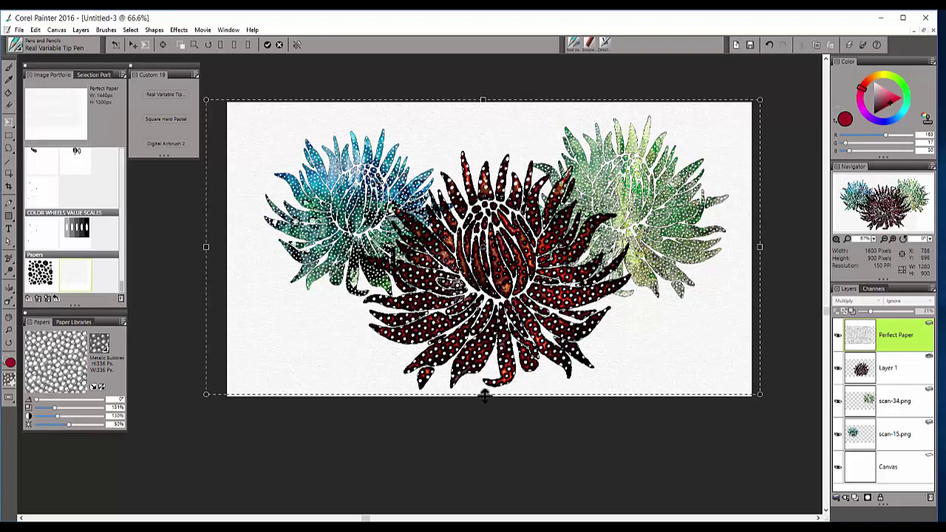
{"action": "left_click_drag", "start_coordinate": [484, 394], "coordinate": [484, 414]}
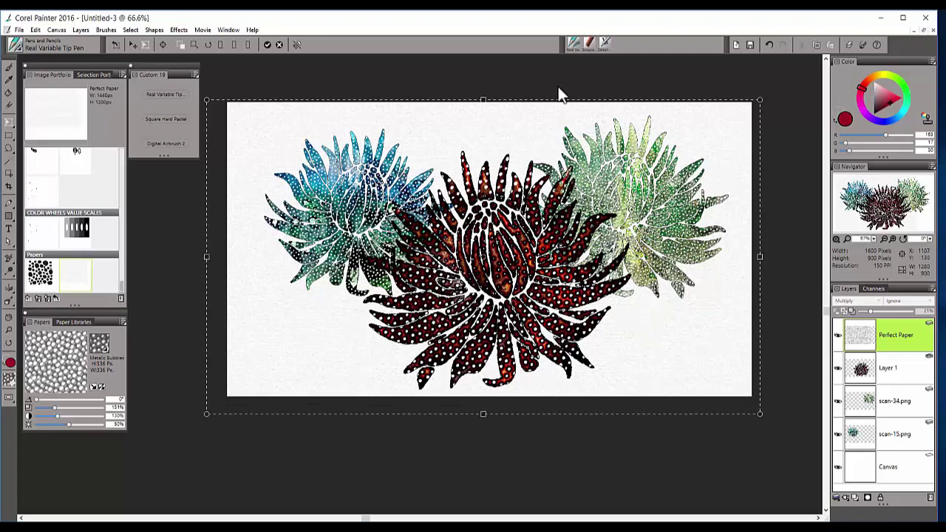
{"action": "left_click", "coordinate": [268, 45]}
Adjust the Perfect Paper layer's opacity for a subtle paper grain over all three proteas
{"action": "scroll", "coordinate": [419, 282], "scroll_direction": "up", "scroll_amount": 5}
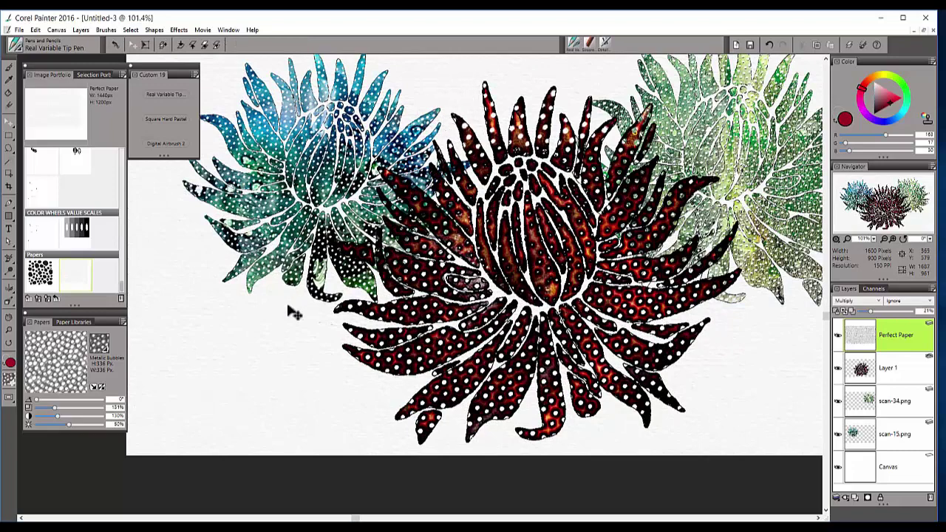
{"action": "scroll", "coordinate": [414, 255], "scroll_direction": "down", "scroll_amount": 2}
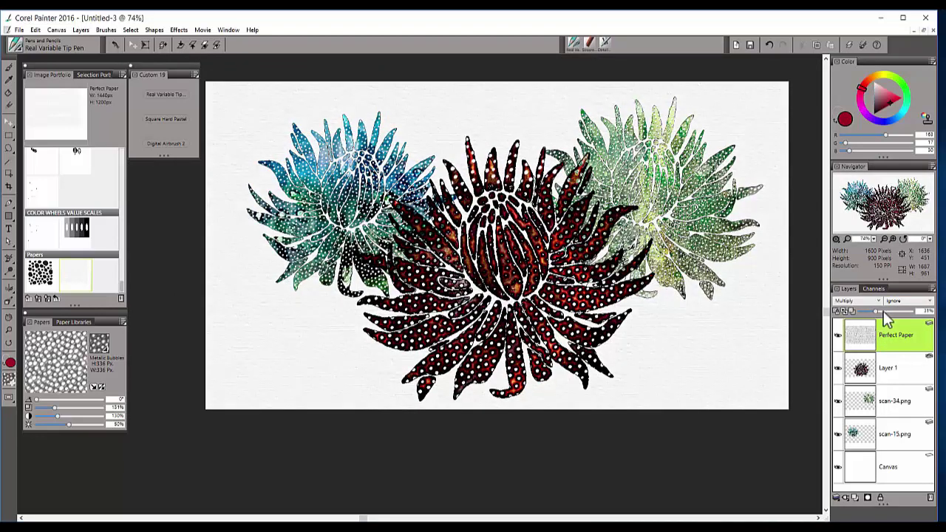
{"action": "left_click", "coordinate": [892, 310]}
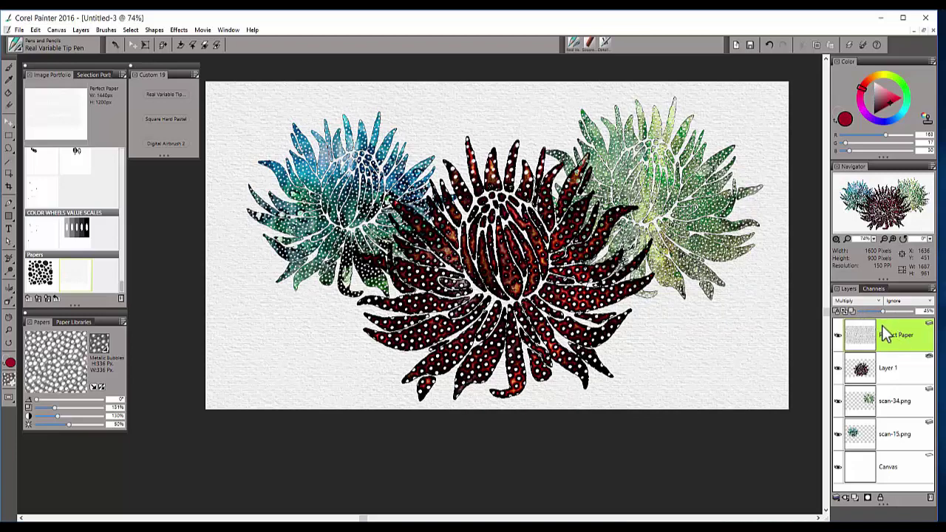
{"action": "scroll", "coordinate": [702, 412], "scroll_direction": "up", "scroll_amount": 1}
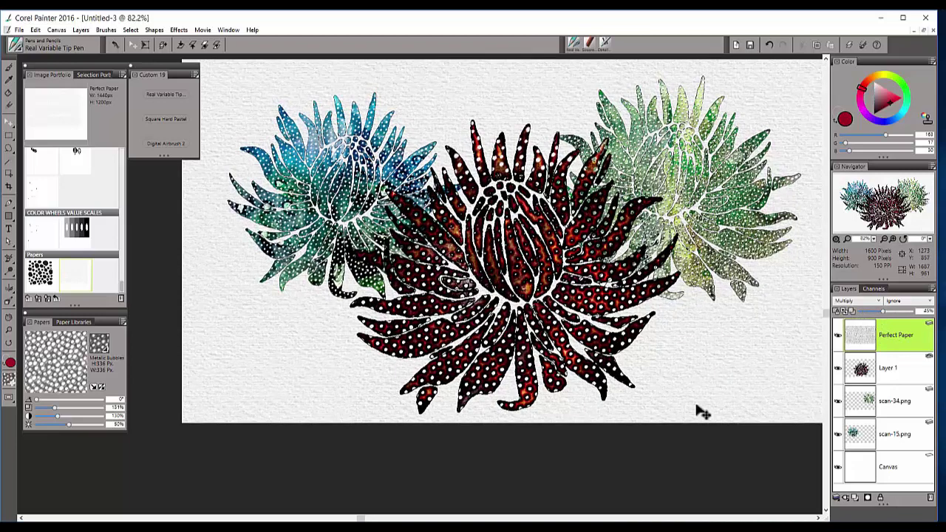
{"action": "scroll", "coordinate": [703, 412], "scroll_direction": "down", "scroll_amount": 1}
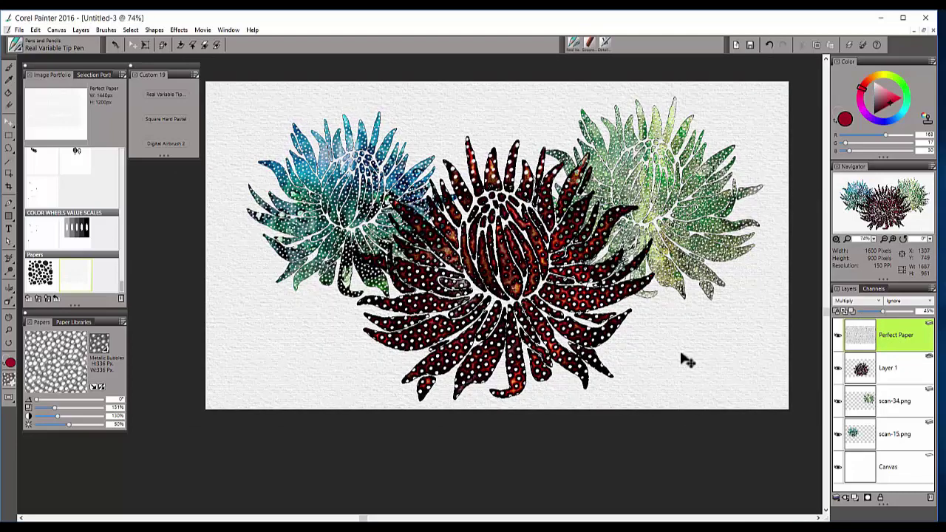
{"action": "left_click_drag", "start_coordinate": [676, 354], "coordinate": [650, 364]}
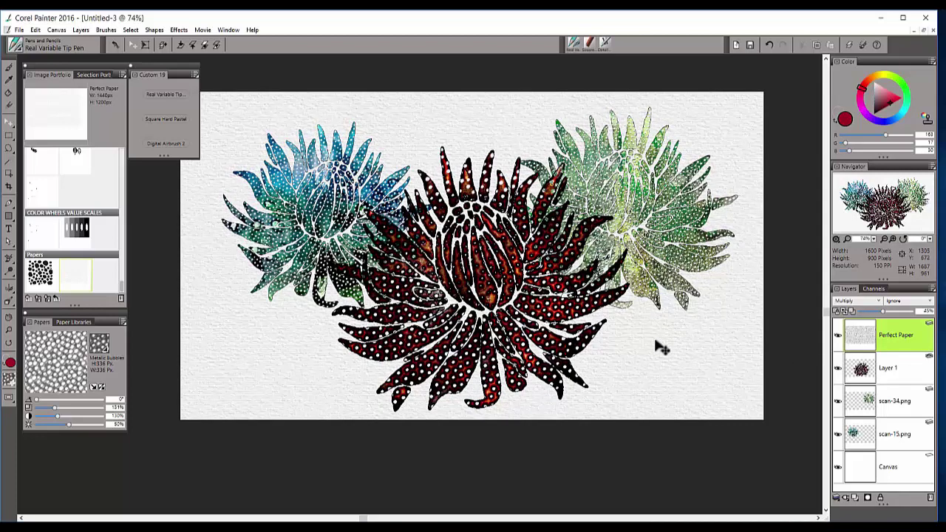
Load the signature chop from the Selection Portfolio and place it lower left of the front flower
{"action": "left_click", "coordinate": [96, 73]}
{"action": "scroll", "coordinate": [95, 231], "scroll_direction": "down", "scroll_amount": 10}
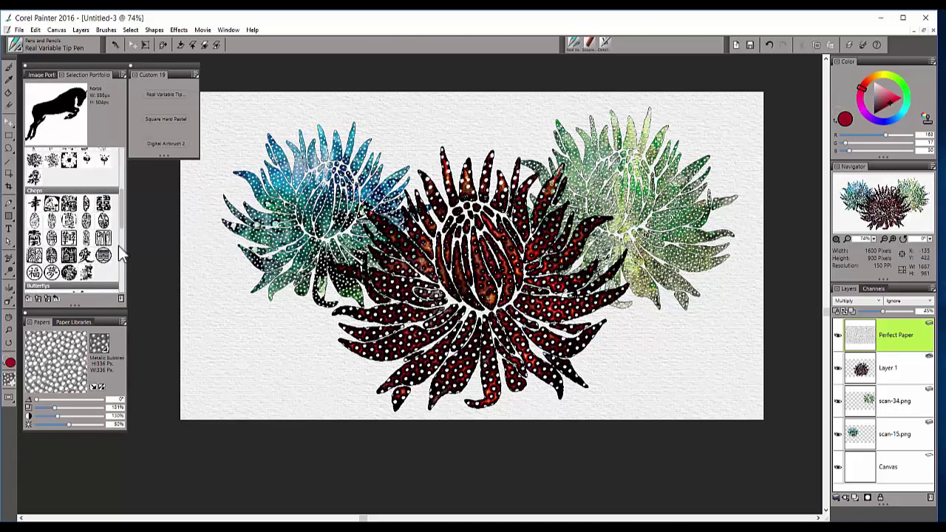
{"action": "left_click", "coordinate": [69, 256]}
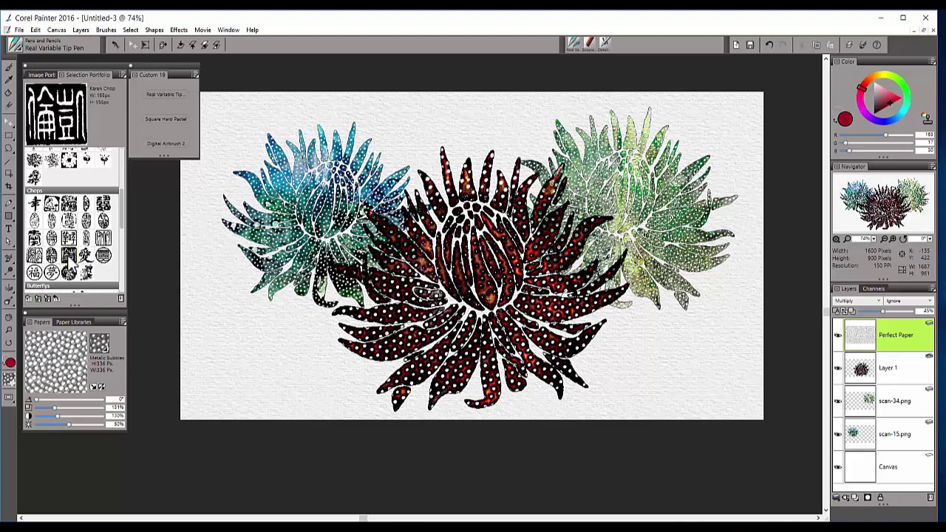
{"action": "left_click", "coordinate": [9, 185]}
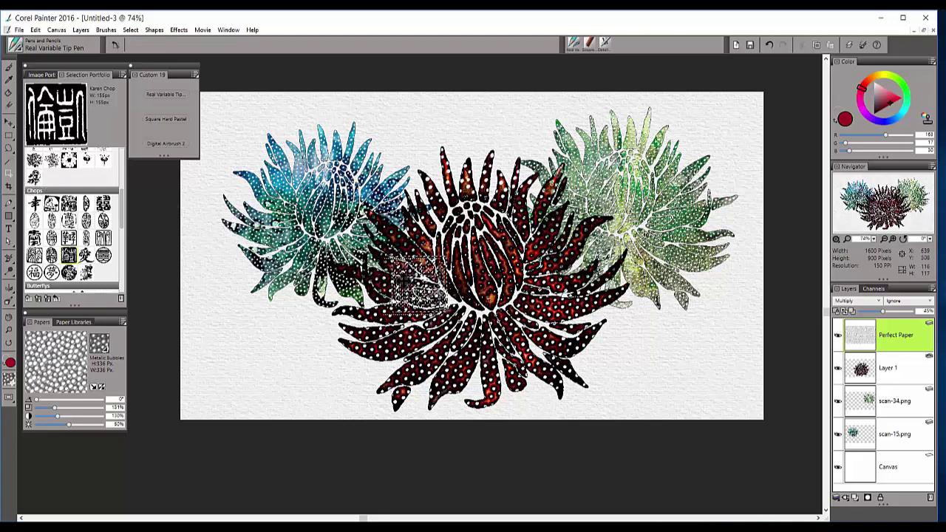
{"action": "left_click_drag", "start_coordinate": [414, 286], "coordinate": [253, 358]}
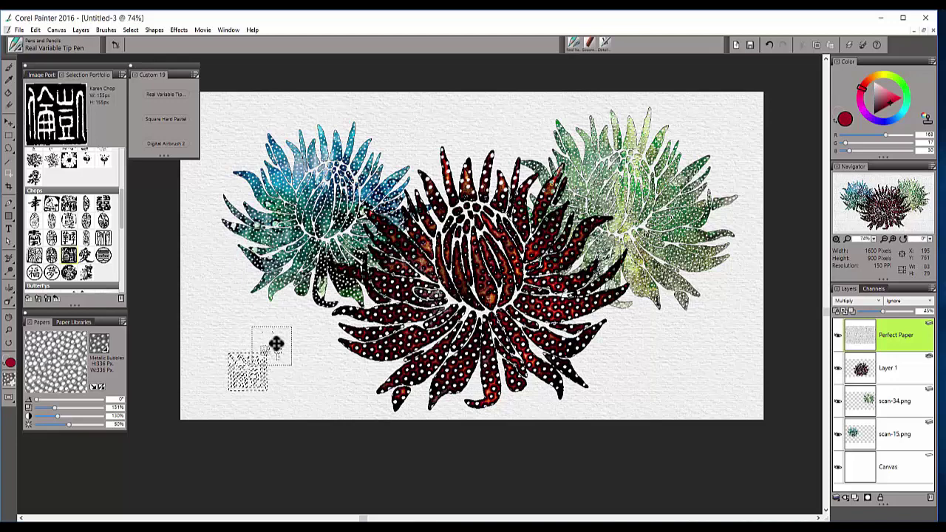
{"action": "left_click_drag", "start_coordinate": [275, 343], "coordinate": [274, 344]}
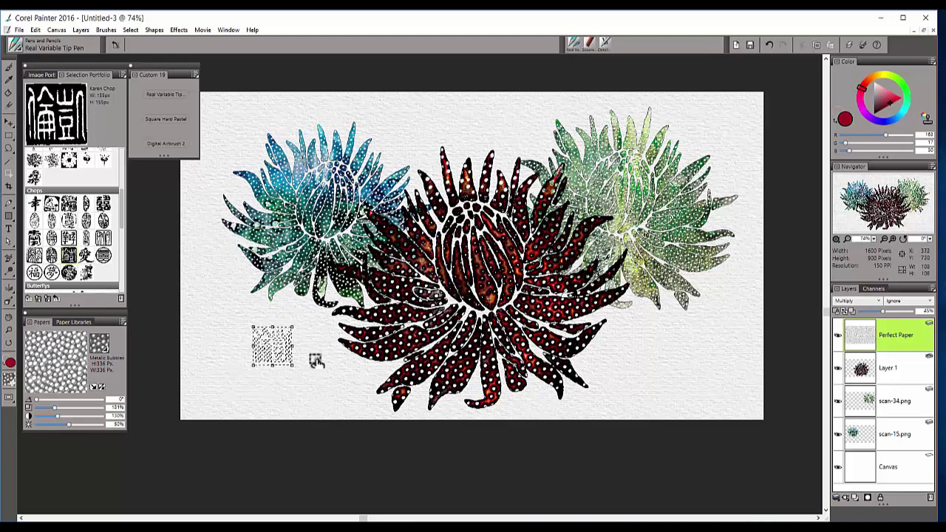
On a new layer above Layer 1, paint the chop selection bright red with Square Hard Pastel
{"action": "left_click", "coordinate": [906, 368]}
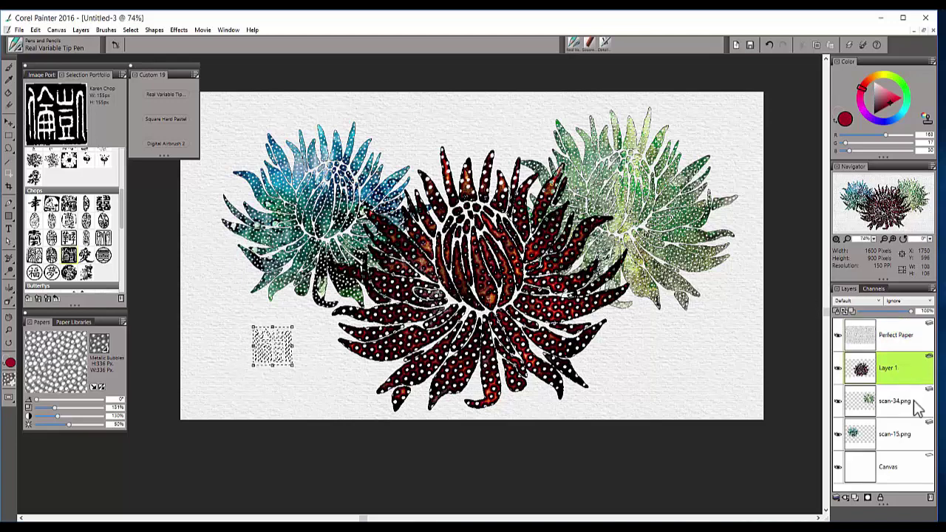
{"action": "left_click", "coordinate": [855, 498]}
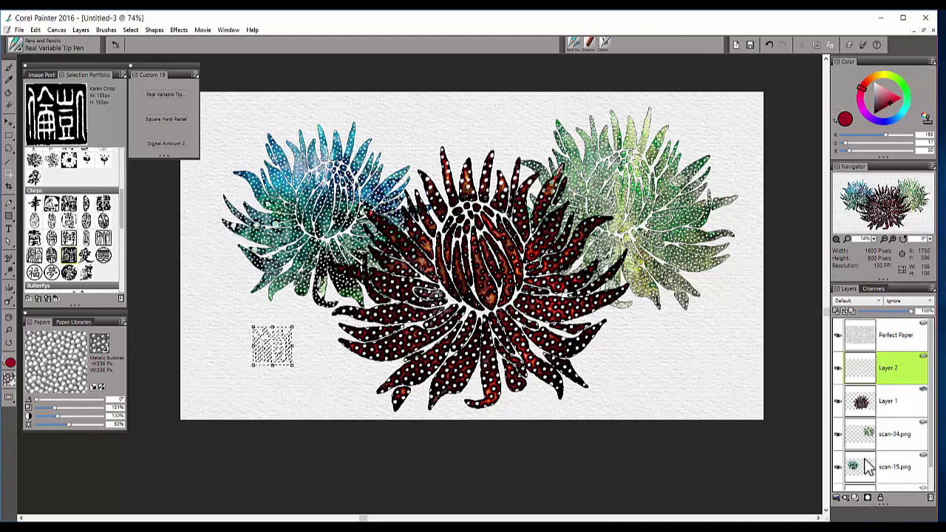
{"action": "left_click", "coordinate": [589, 44]}
{"action": "left_click_drag", "start_coordinate": [892, 112], "coordinate": [900, 107]}
{"action": "left_click_drag", "start_coordinate": [360, 319], "coordinate": [221, 336]}
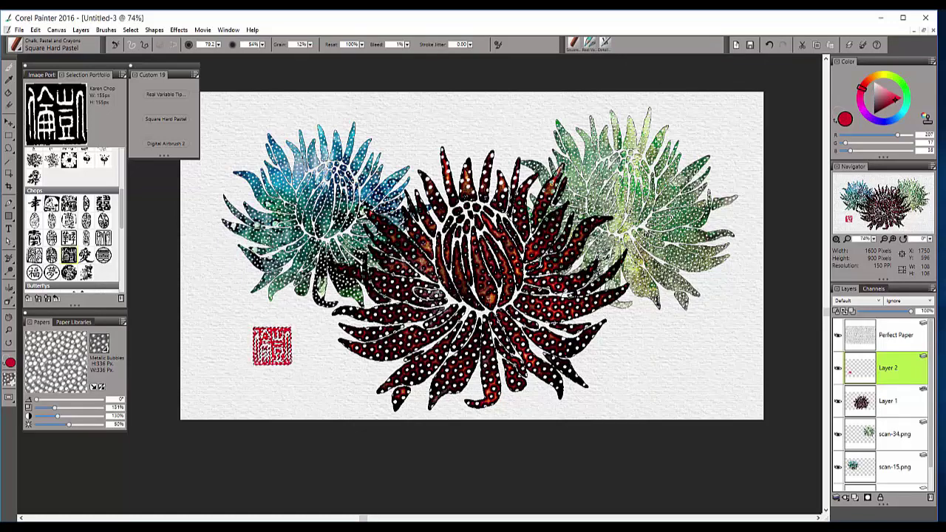
{"action": "key", "text": "ctrl+minus"}
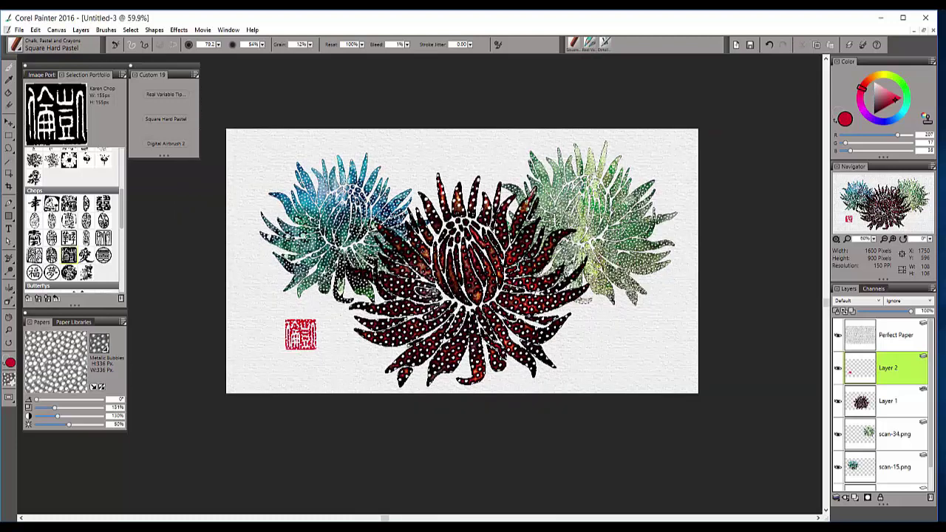